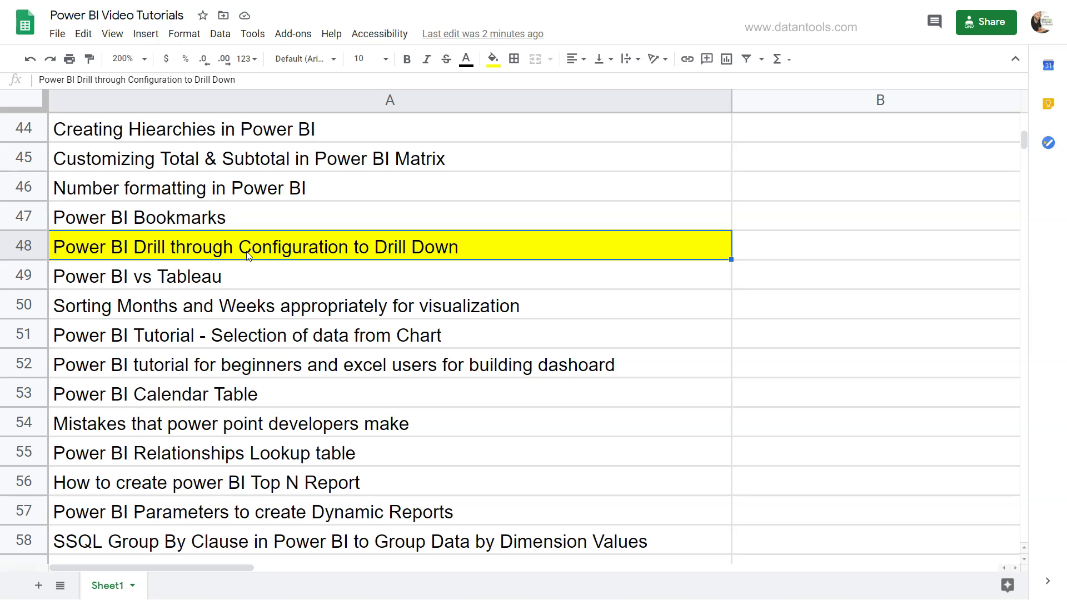
- Scroll to Page 1 and inspect the profit-ratio bars: Technology 14.81%, Office Supplies 13.81%, Furniture 2.26%
scroll(247, 256, up, 5)
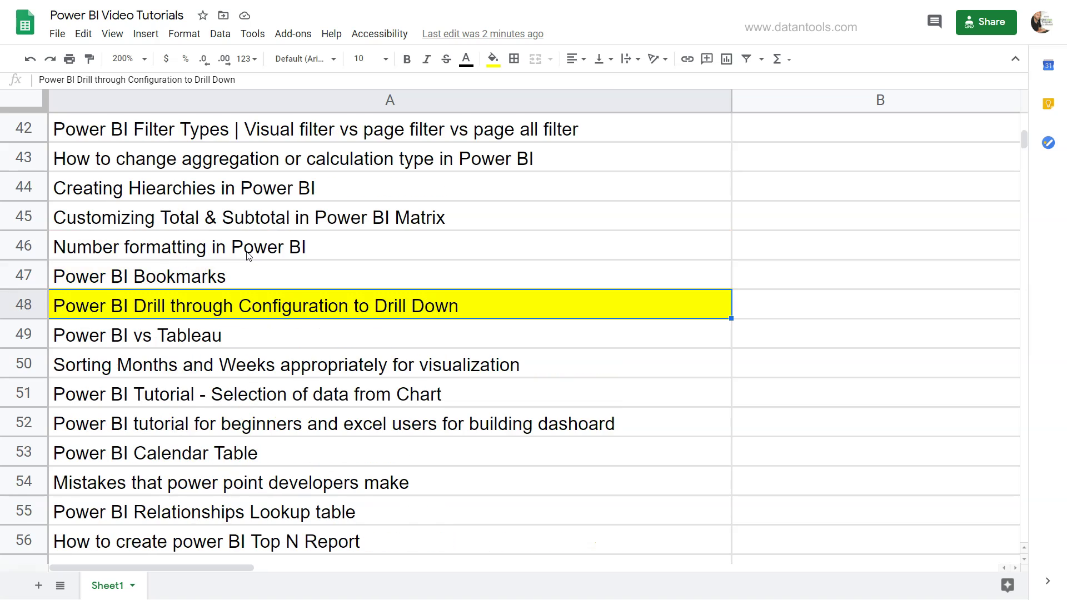
scroll(248, 255, up, 4)
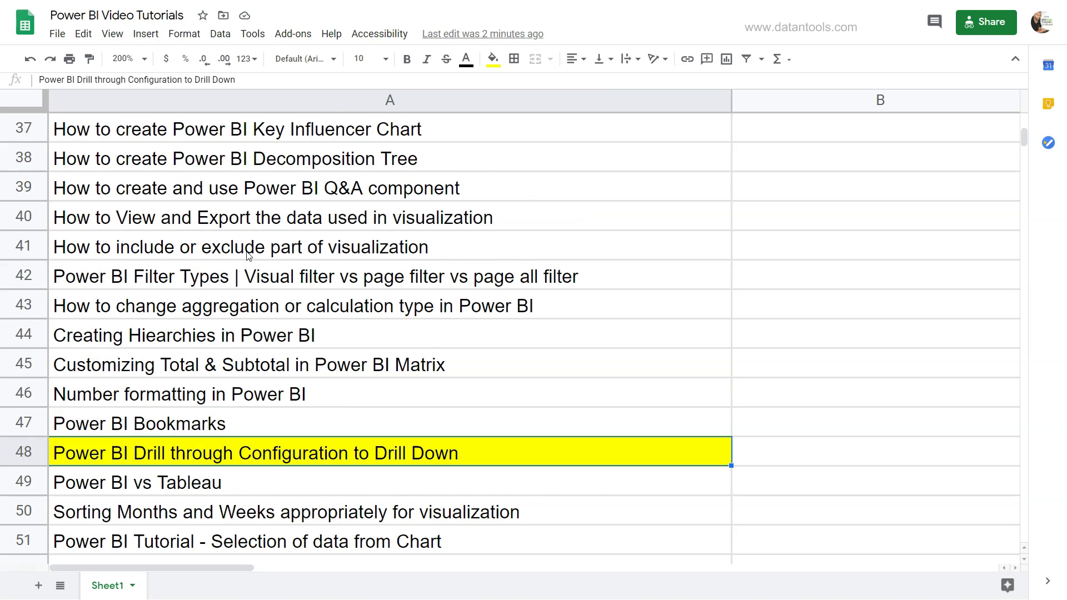
scroll(248, 256, up, 5)
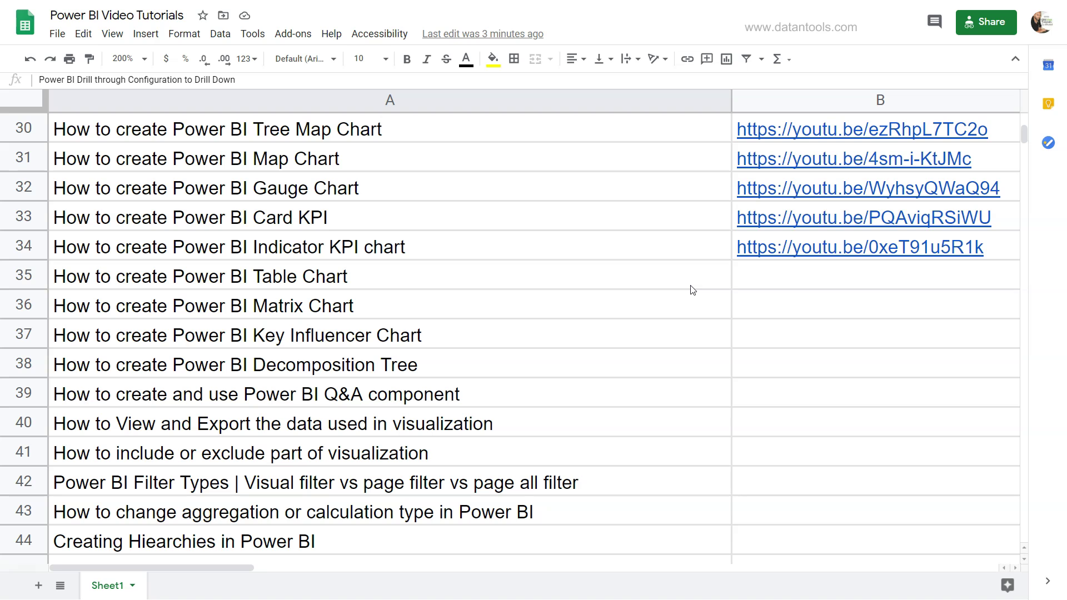
scroll(692, 289, up, 6)
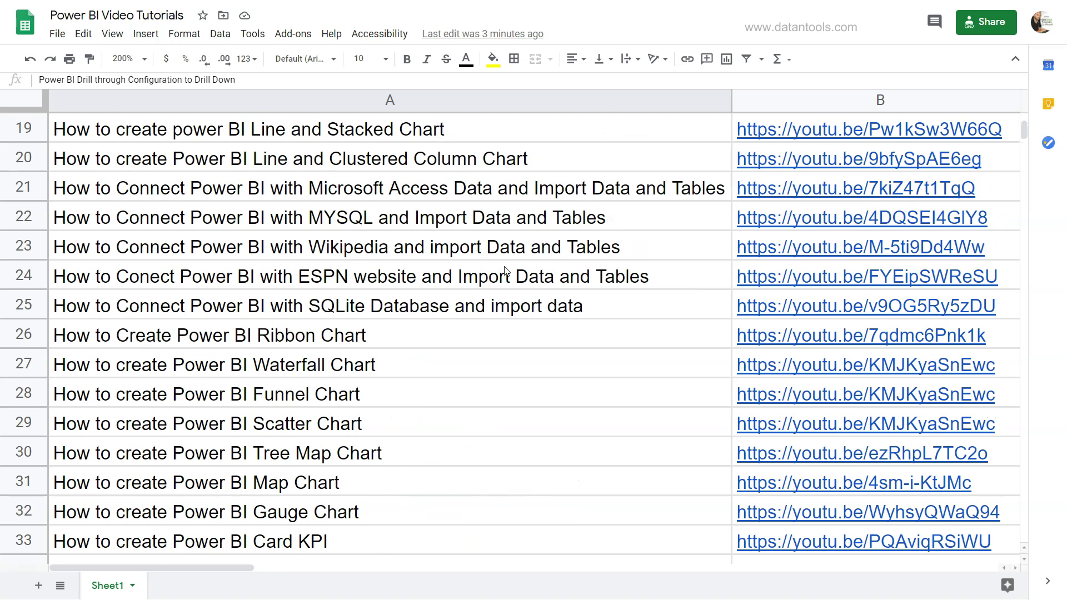
scroll(506, 270, up, 6)
scroll(506, 270, up, 3)
scroll(506, 271, down, 12)
scroll(505, 271, down, 6)
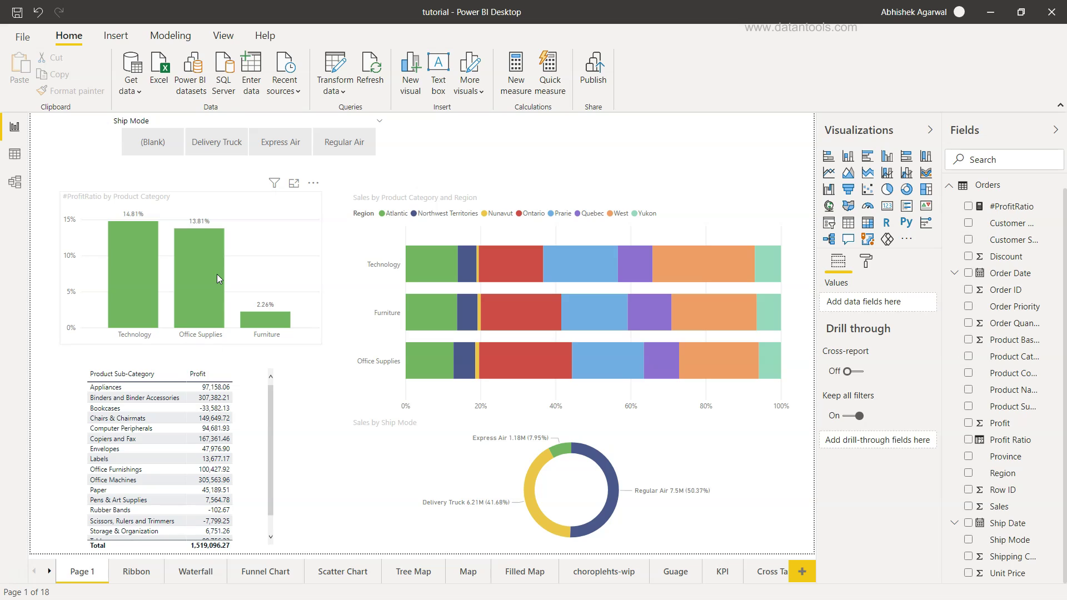
mouse_move(217, 276)
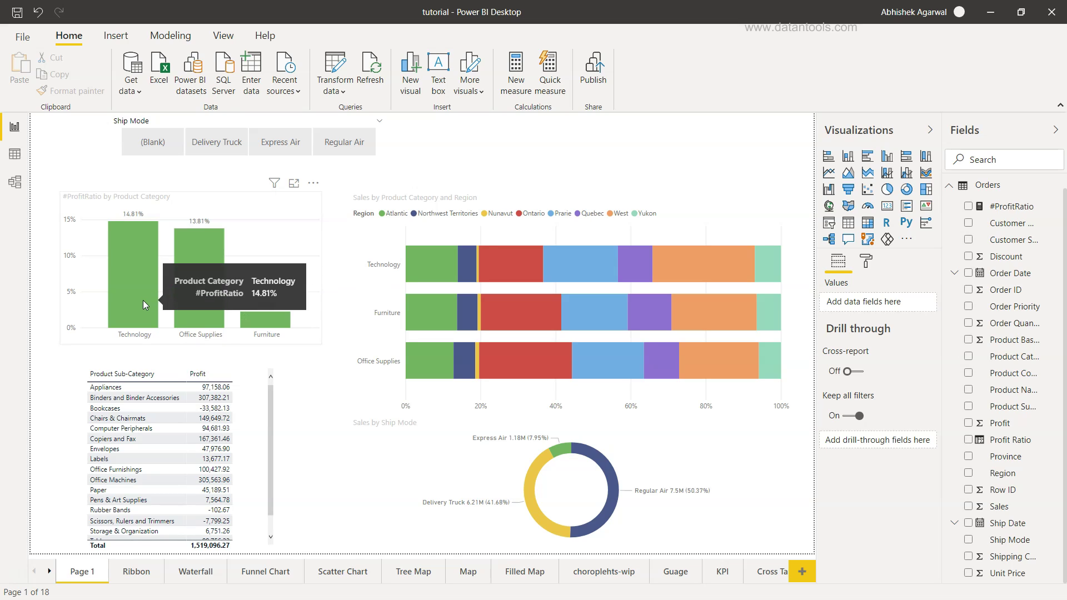
mouse_move(261, 322)
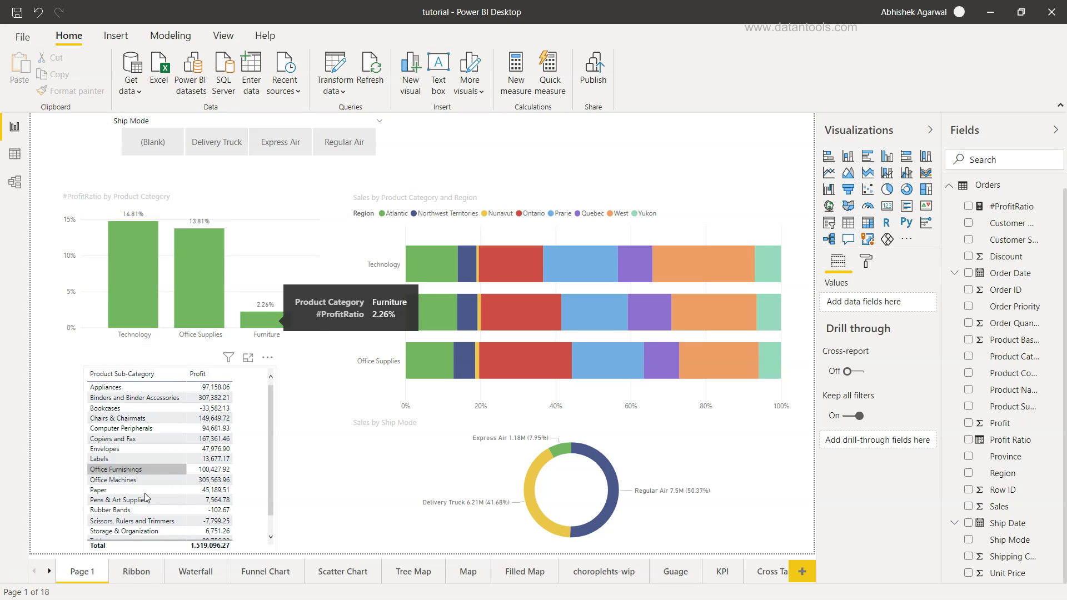
- Compare Page 1 with the Ribbon page, ending on the 2009–2012 sales-by-sub-category ribbon chart
click(142, 576)
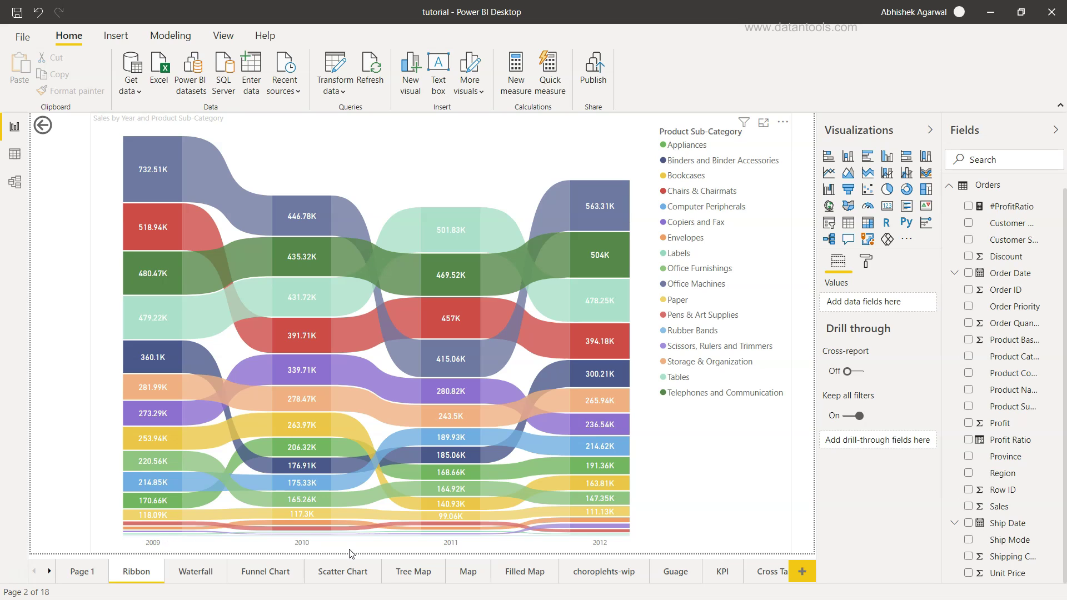
click(89, 573)
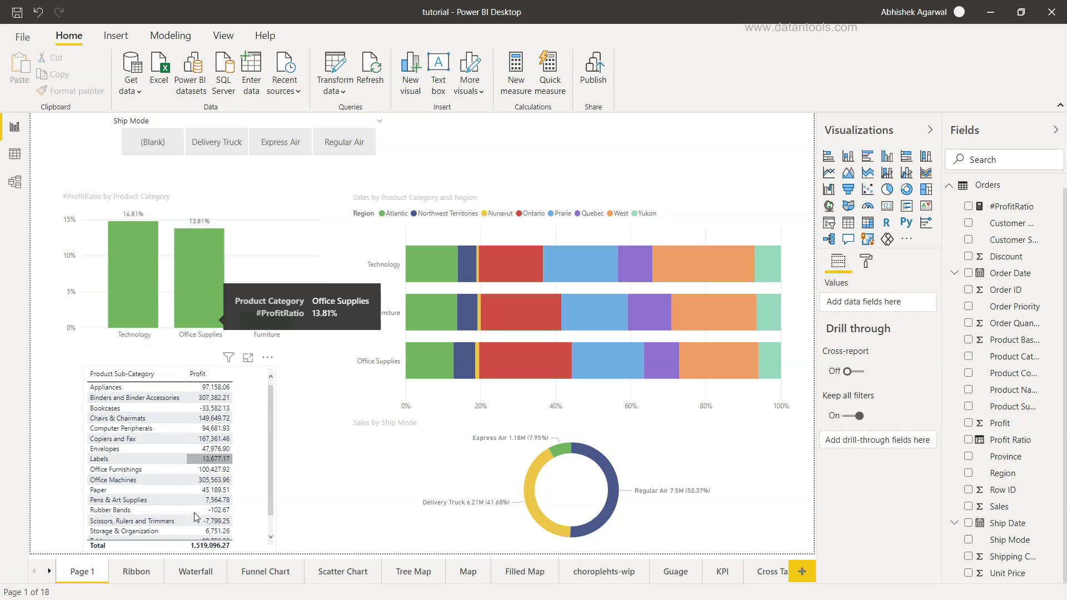
click(137, 572)
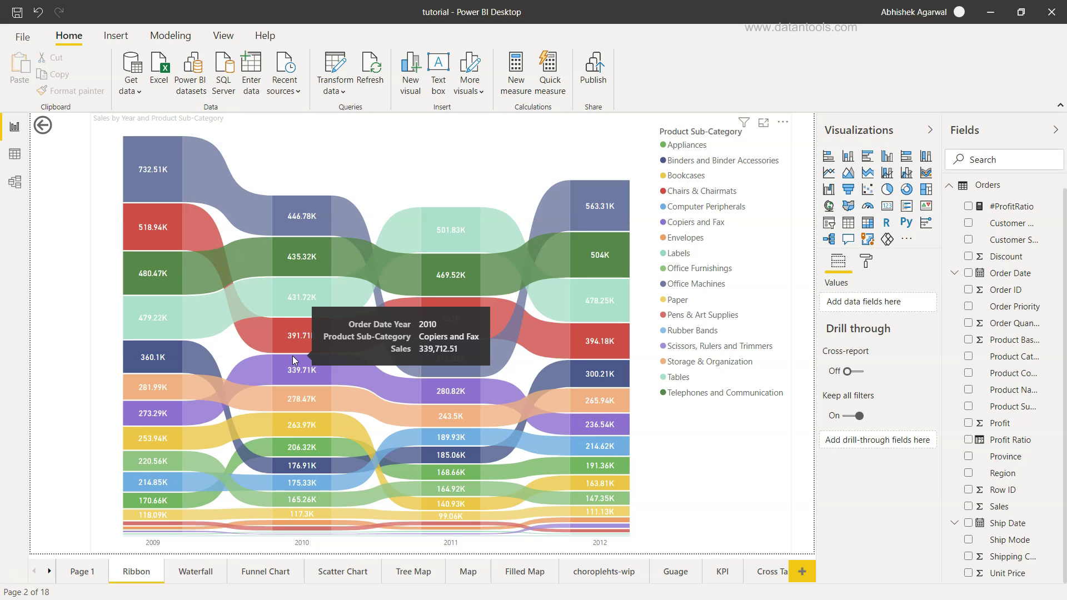
click(83, 574)
mouse_move(129, 285)
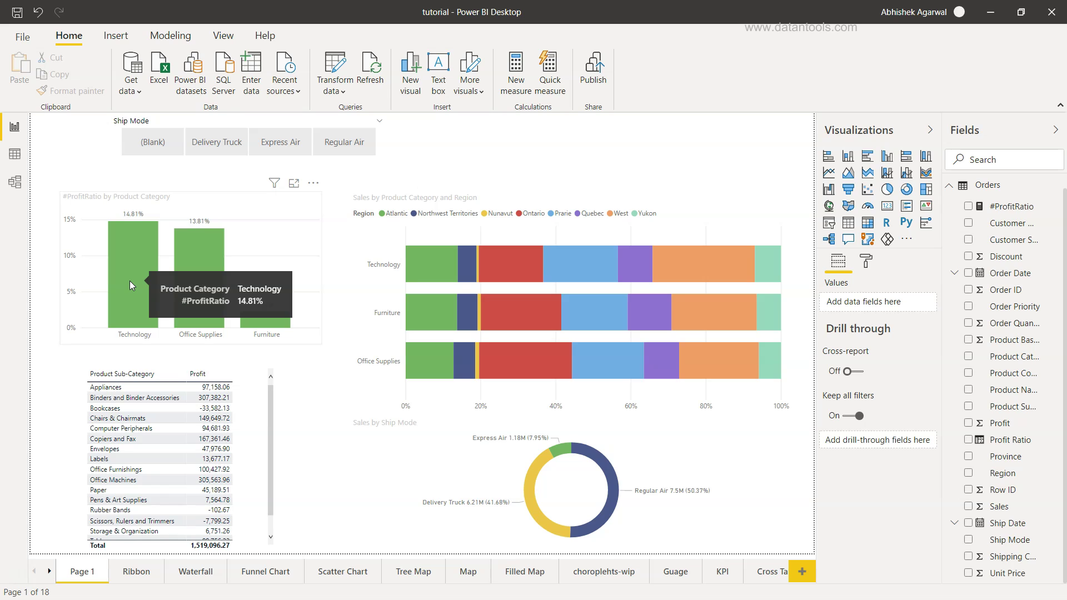
click(136, 571)
mouse_move(375, 395)
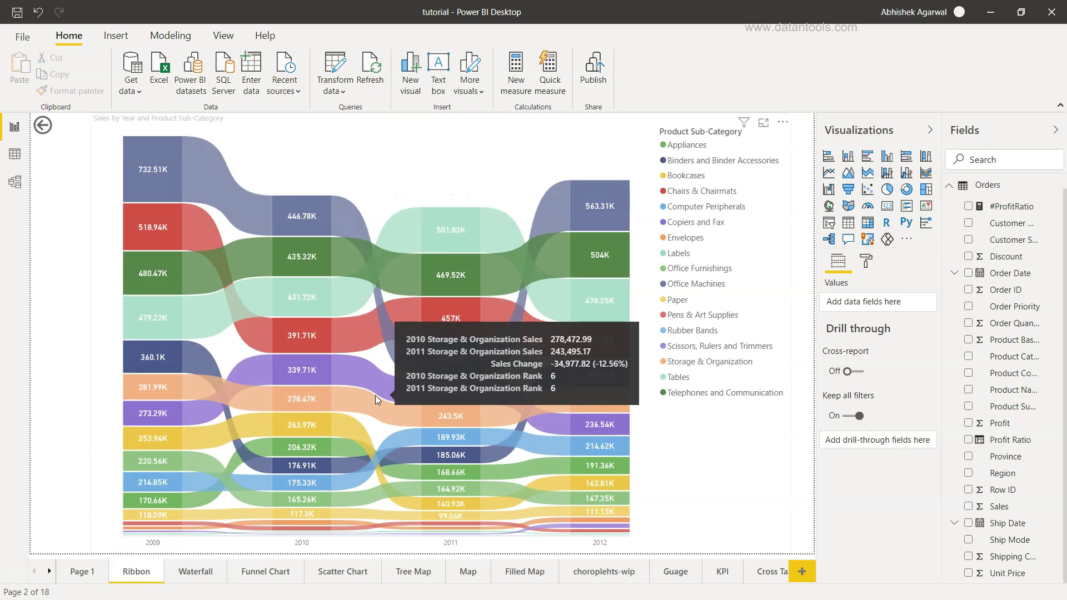
mouse_move(463, 362)
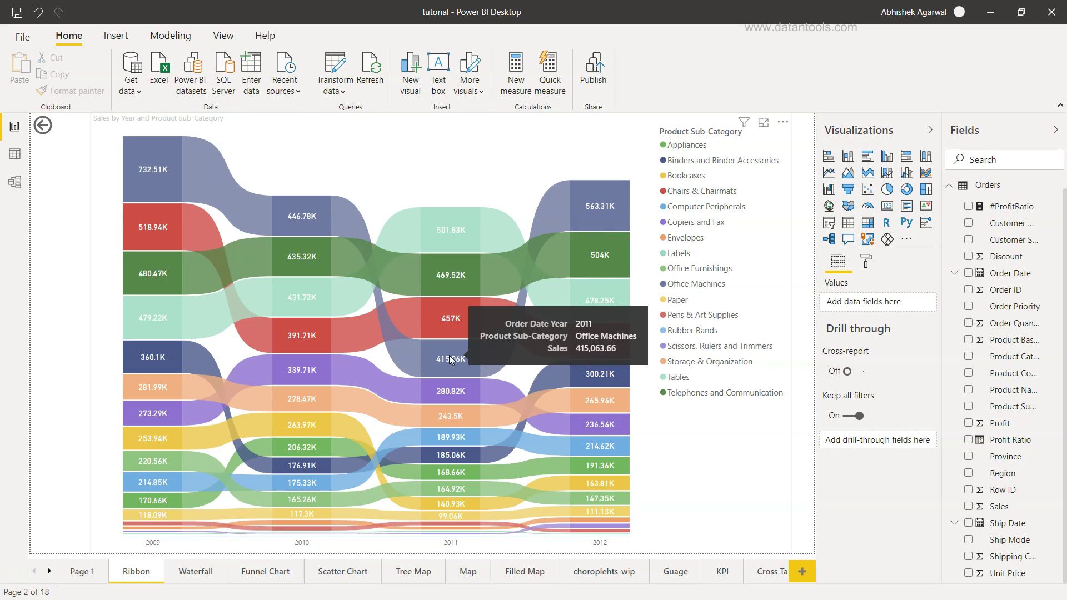
click(79, 572)
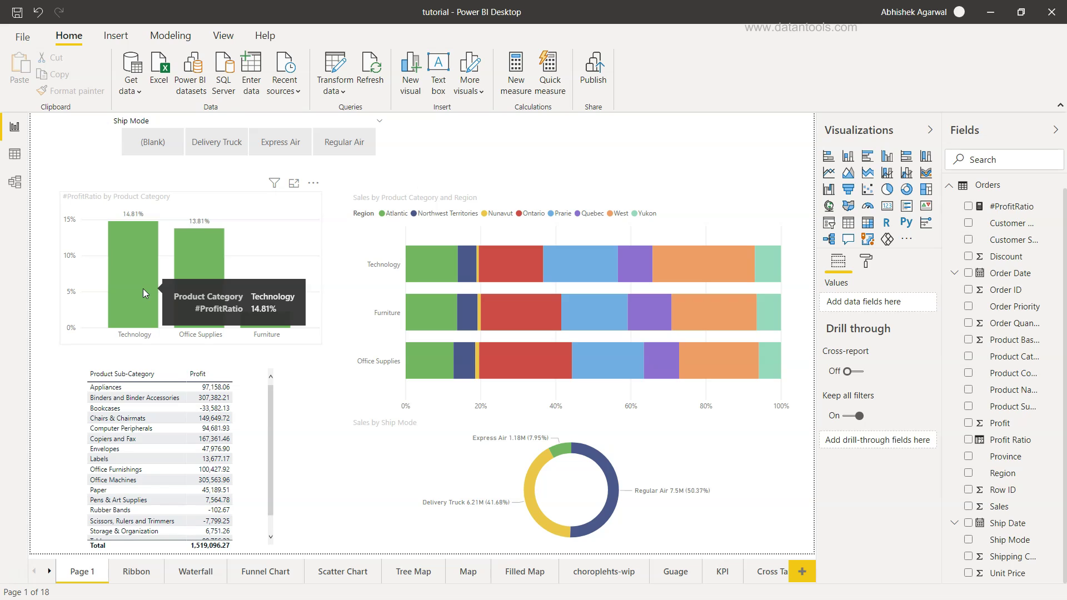
click(138, 573)
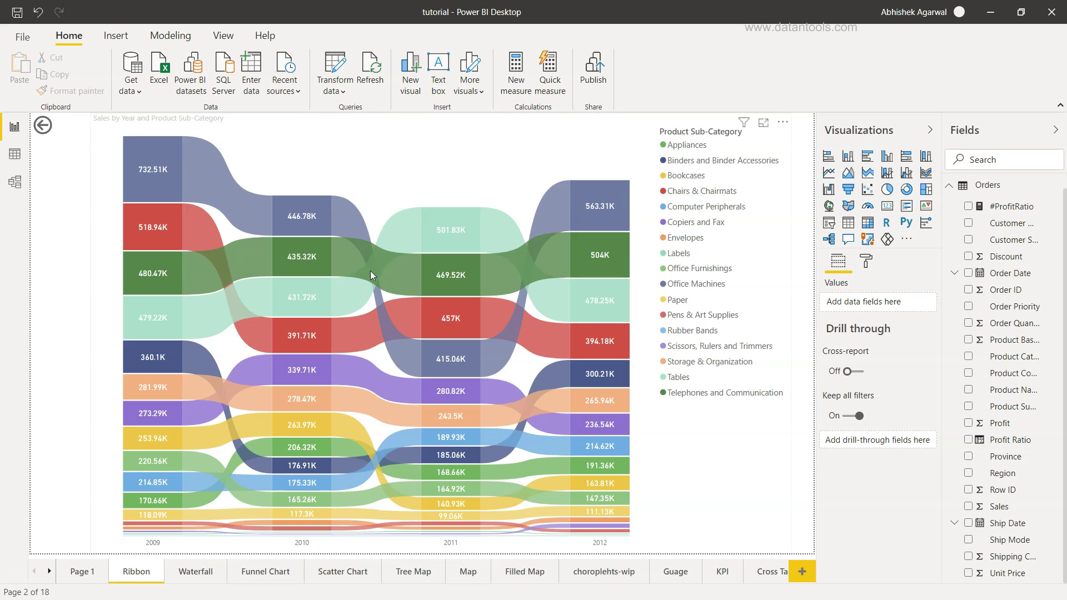
- Add Product Category to the ribbon chart's drill-through well, keeping all filters and cross-report off
click(414, 179)
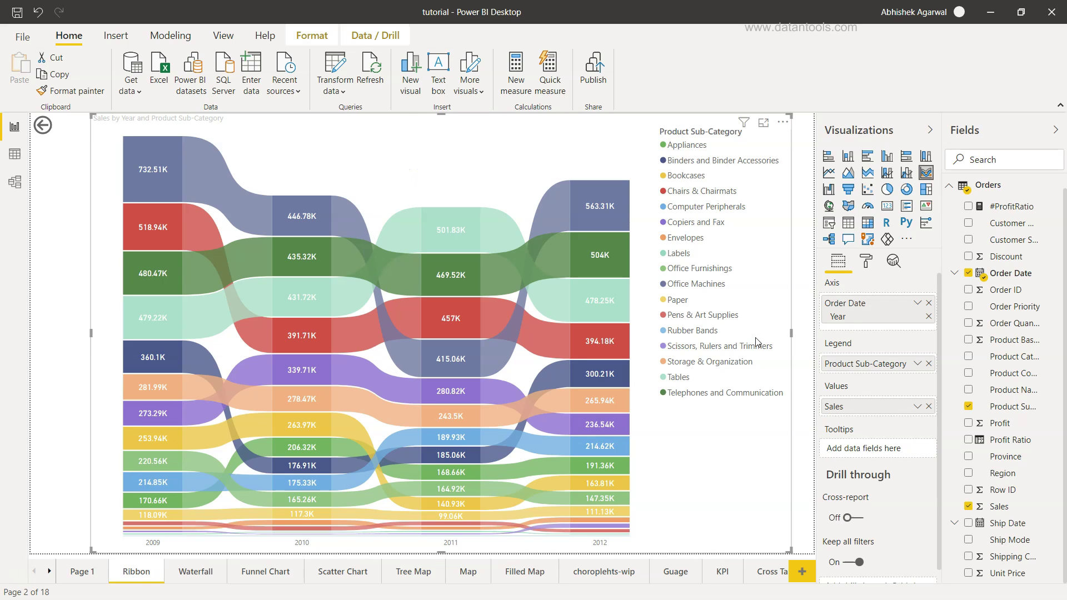
scroll(863, 441, down, 1)
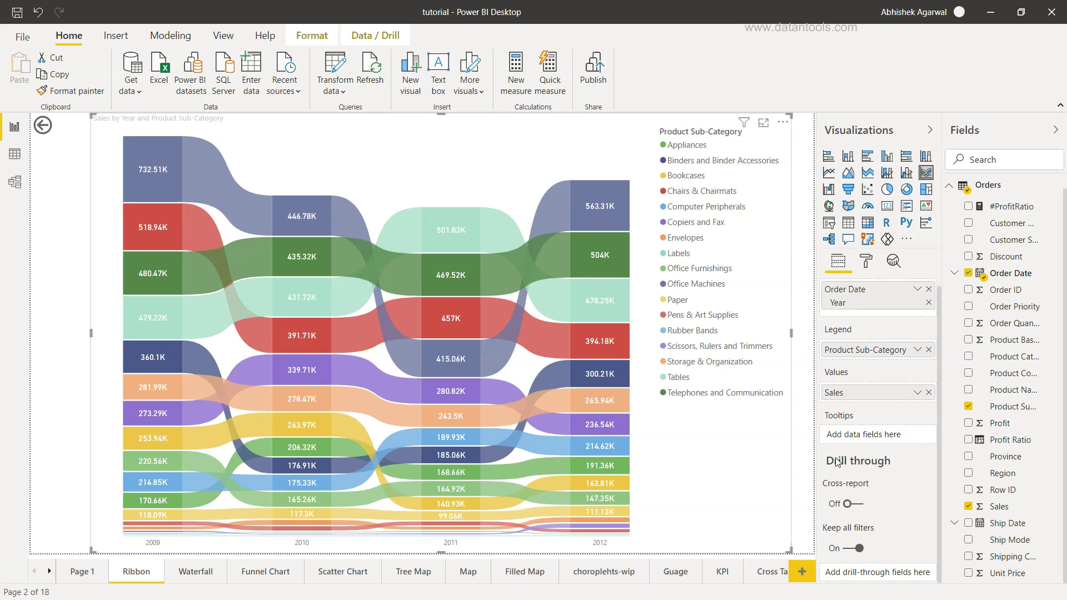
mouse_move(858, 469)
click(84, 571)
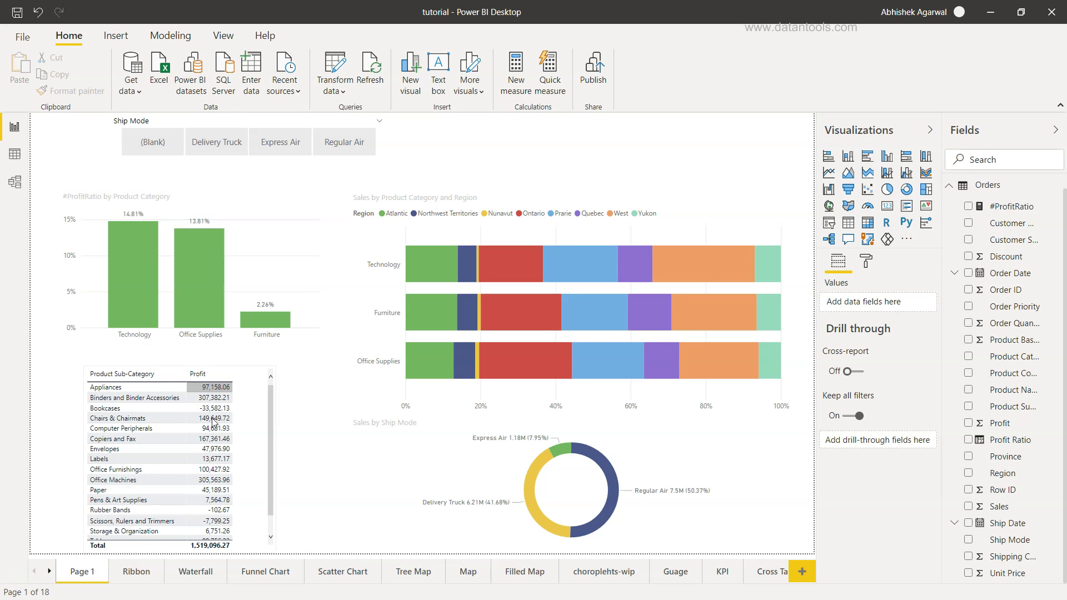
click(139, 572)
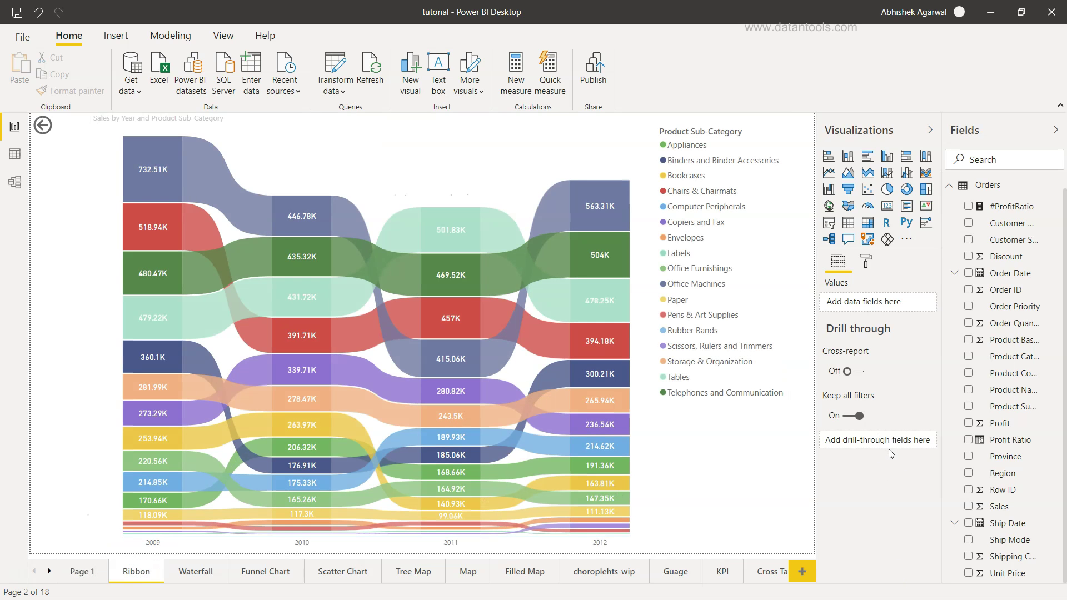
click(507, 172)
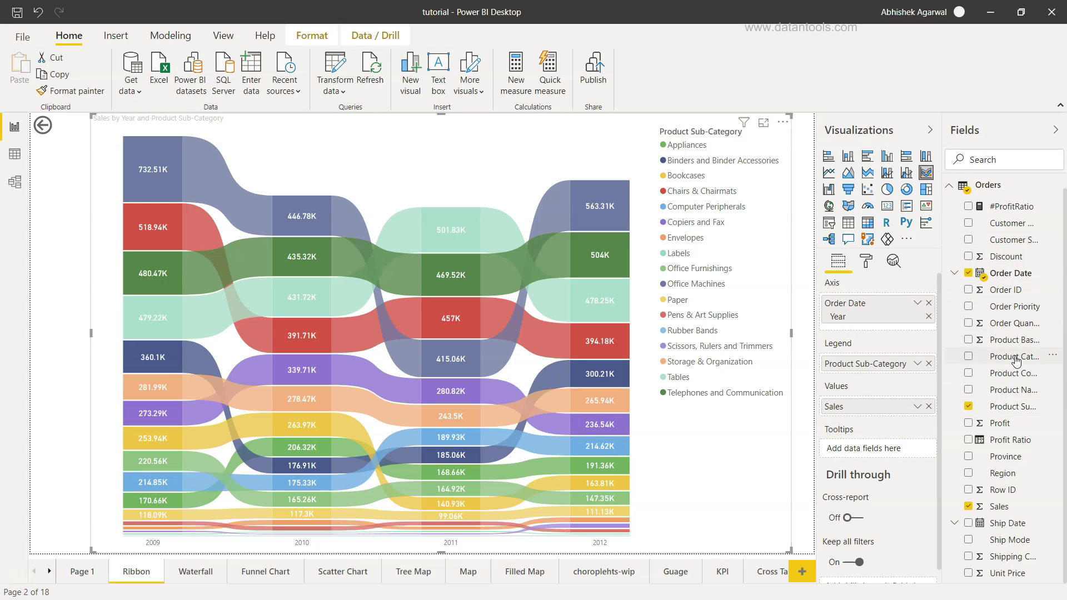
scroll(868, 498, down, 1)
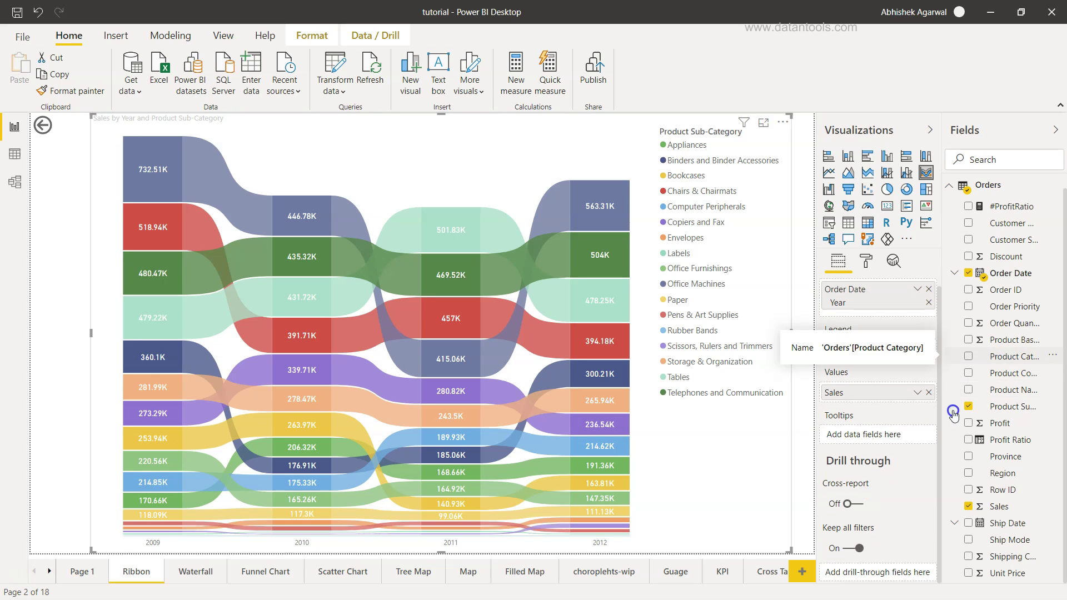
drag(1000, 362, 881, 579)
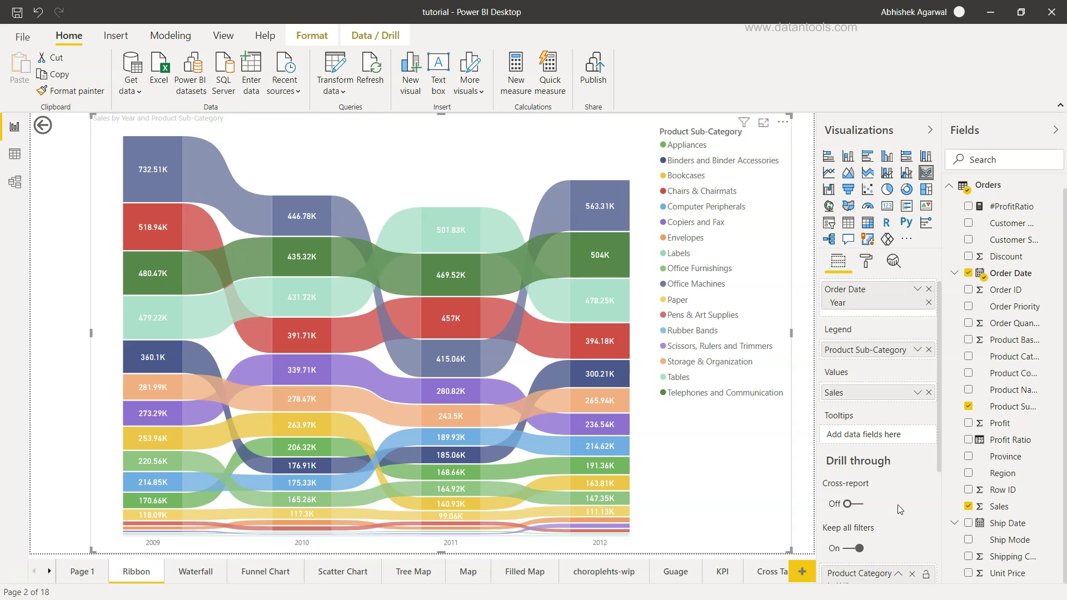
scroll(900, 509, down, 3)
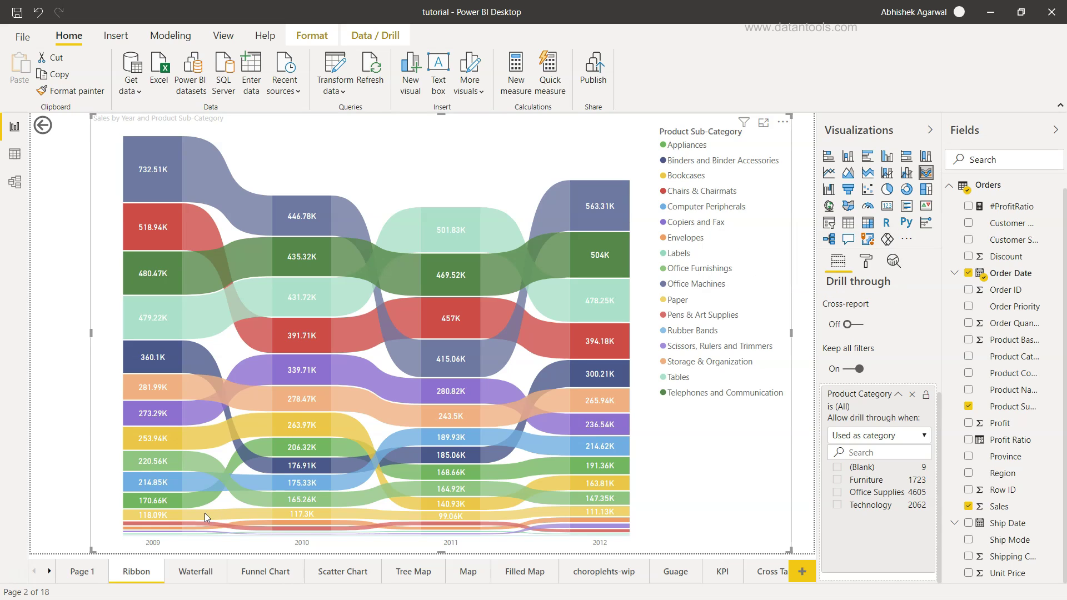
- From Page 1, drill through the Technology bar to the Ribbon page
click(93, 573)
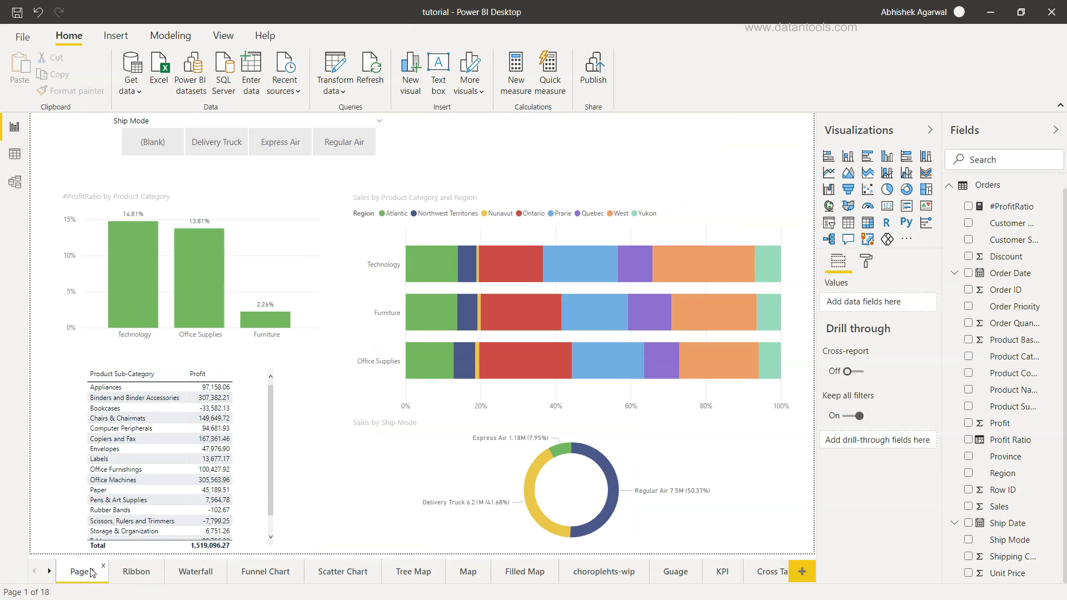
mouse_move(141, 260)
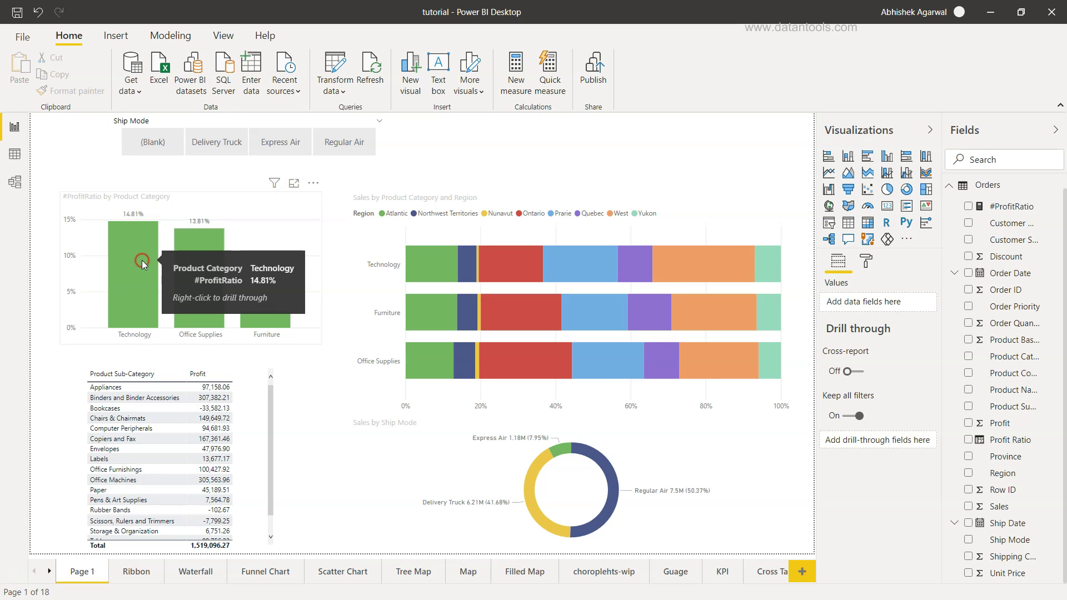
right_click(142, 260)
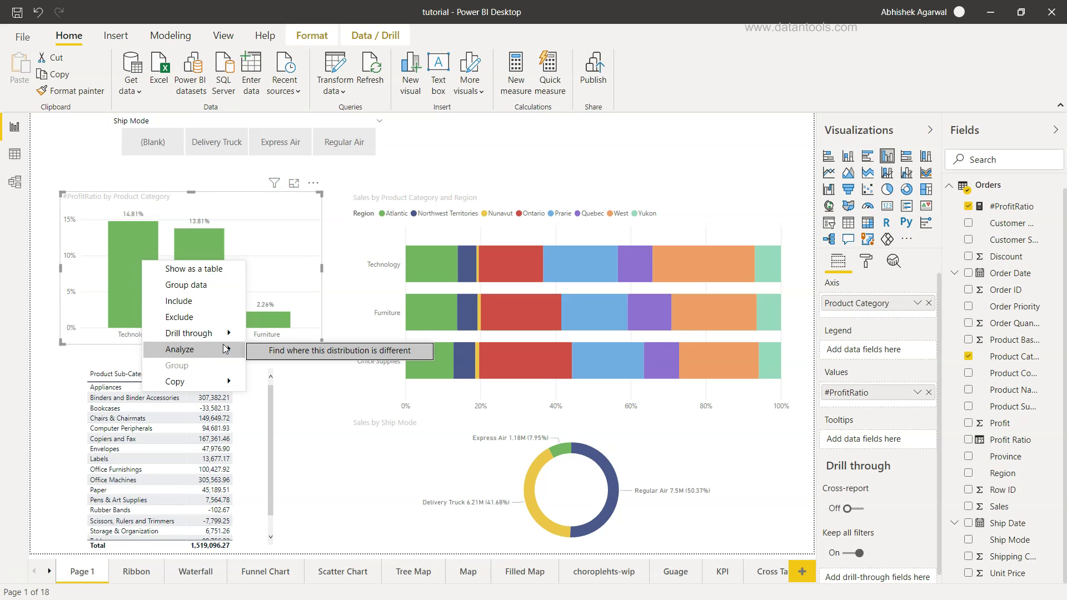
mouse_move(228, 334)
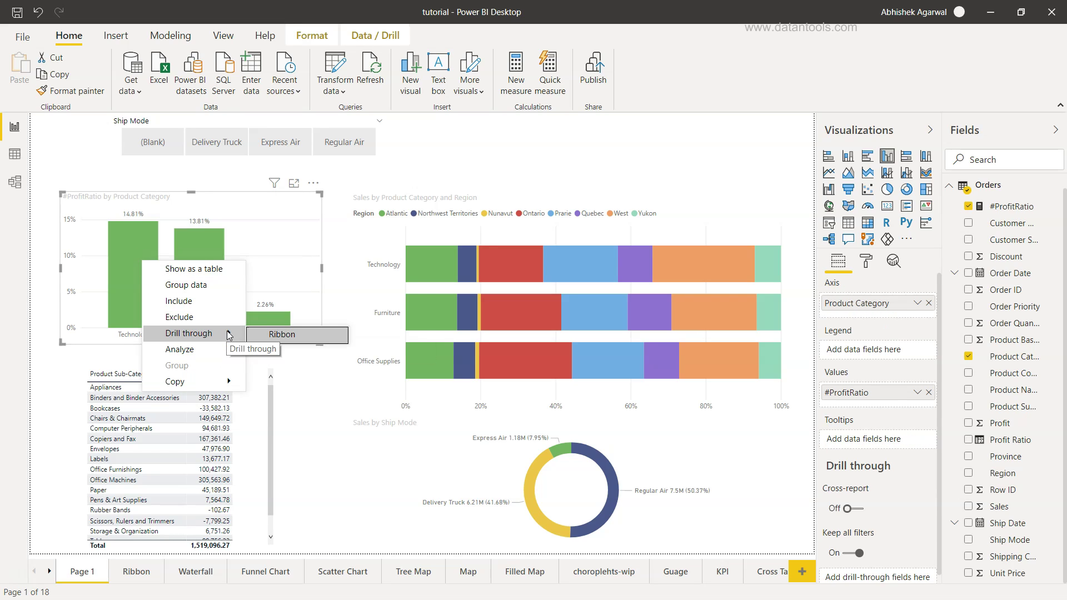
click(287, 335)
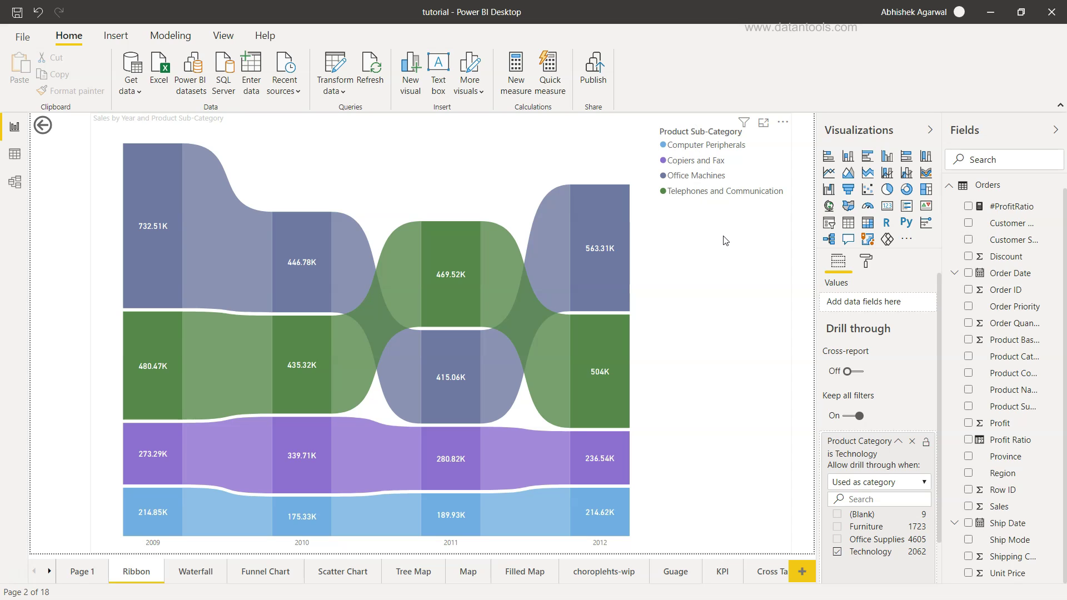
- Drill through the Office Supplies bar to the Ribbon page, then return to Page 1
click(84, 575)
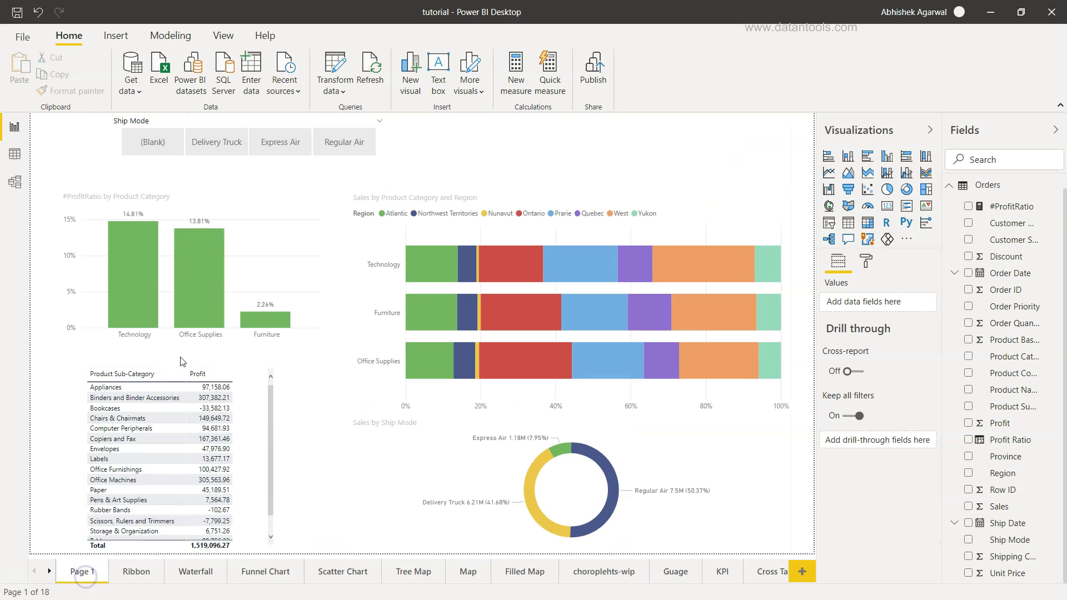
right_click(200, 281)
mouse_move(256, 351)
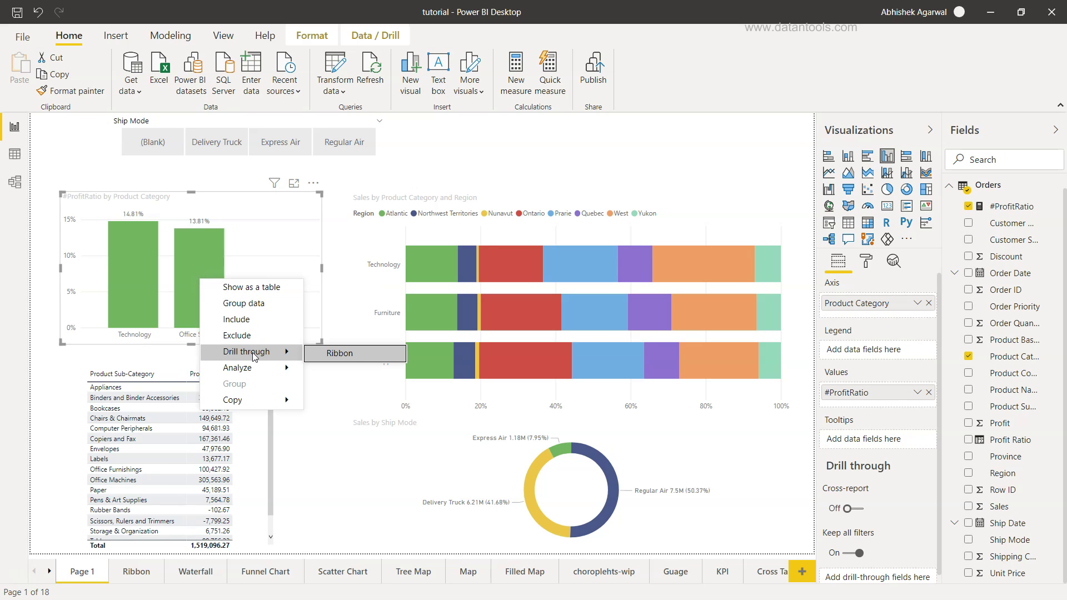
click(353, 355)
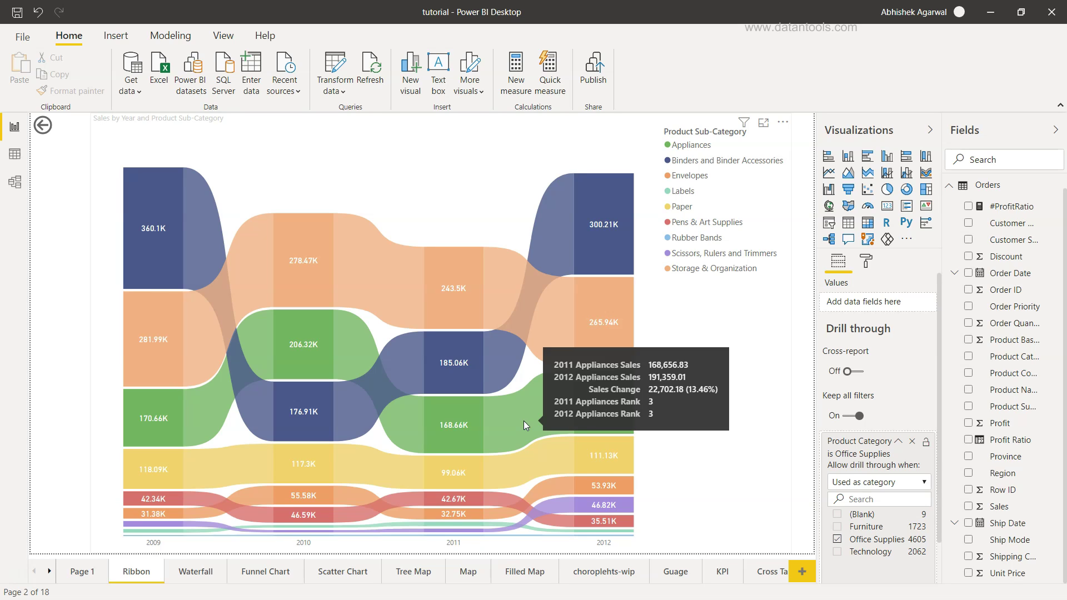
click(79, 571)
mouse_move(189, 293)
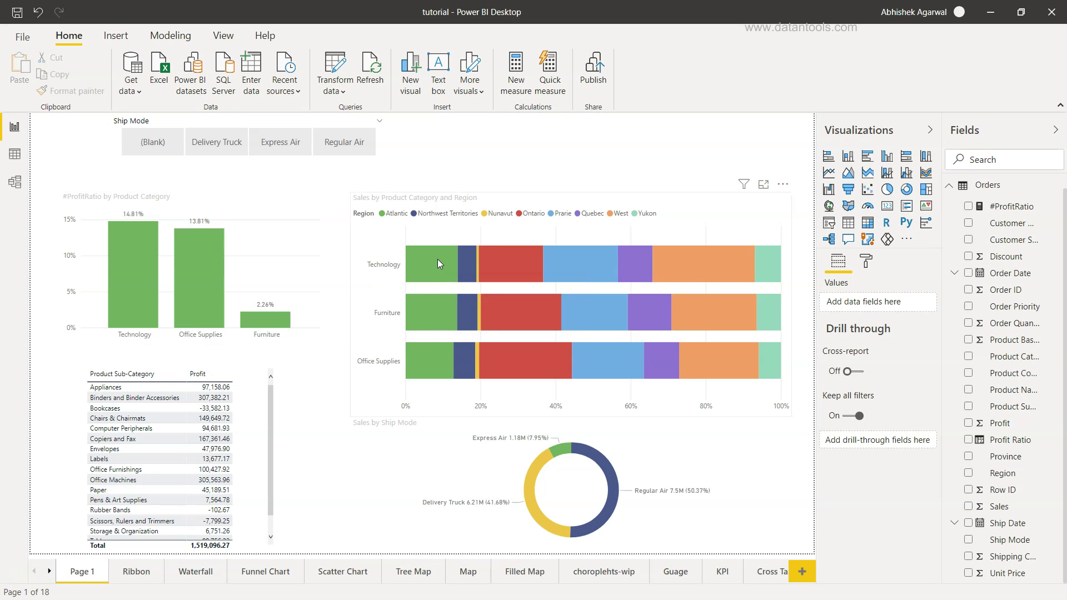
mouse_move(438, 260)
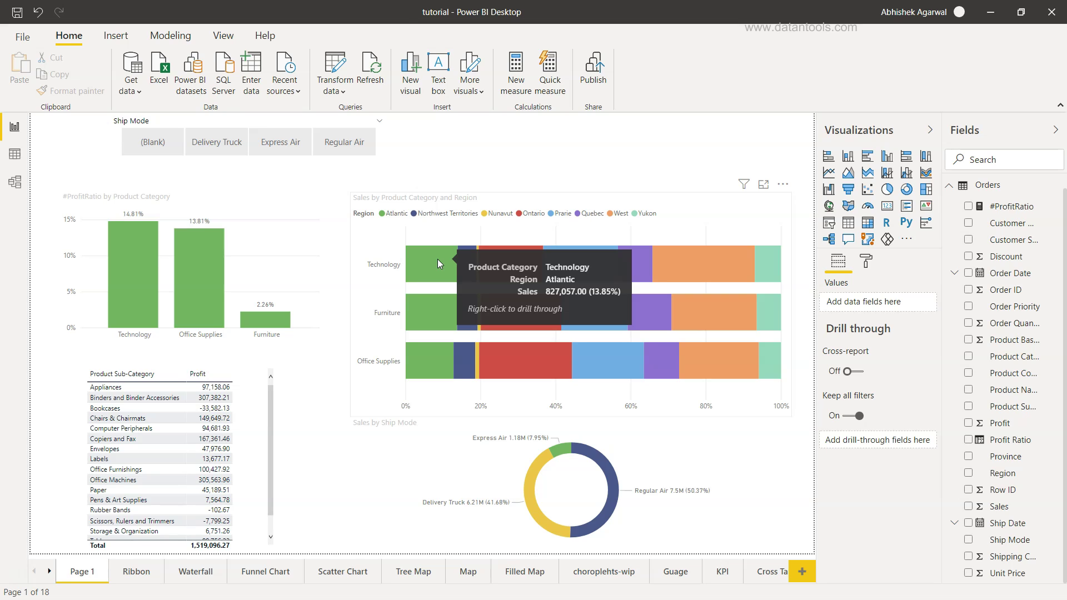
right_click(438, 259)
mouse_move(528, 332)
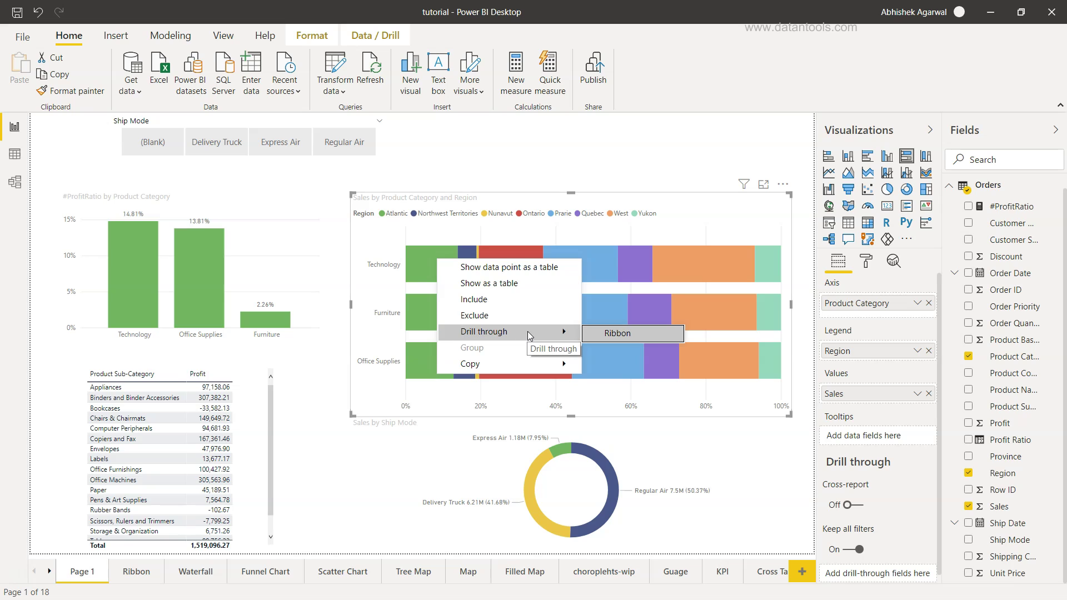
click(622, 339)
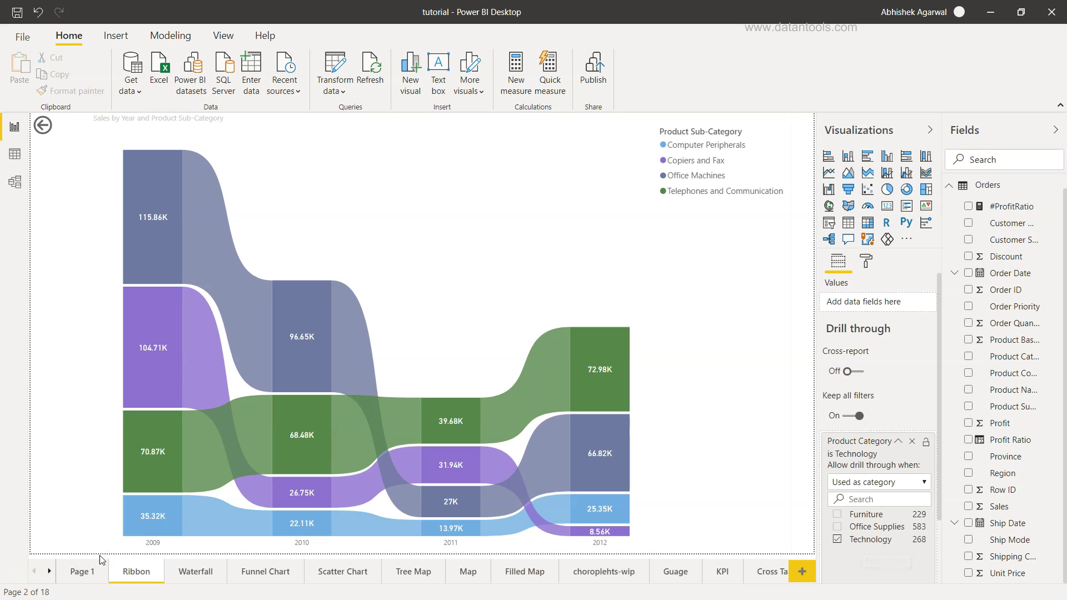
click(89, 569)
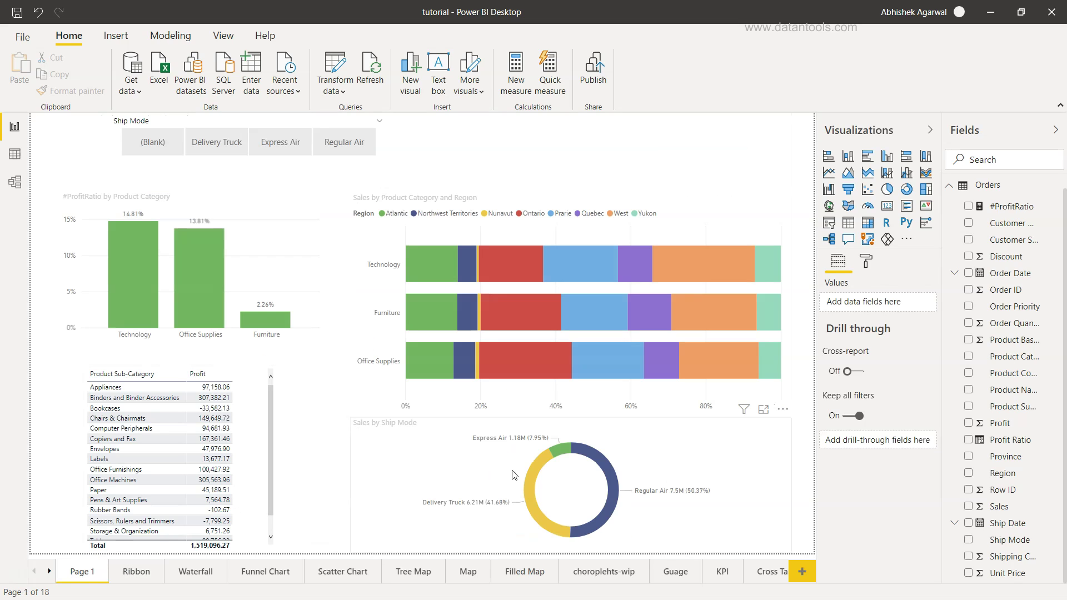
- On the Waterfall page, drag Ship Mode into the waterfall chart's Drill through well
mouse_move(532, 470)
mouse_move(616, 483)
click(202, 581)
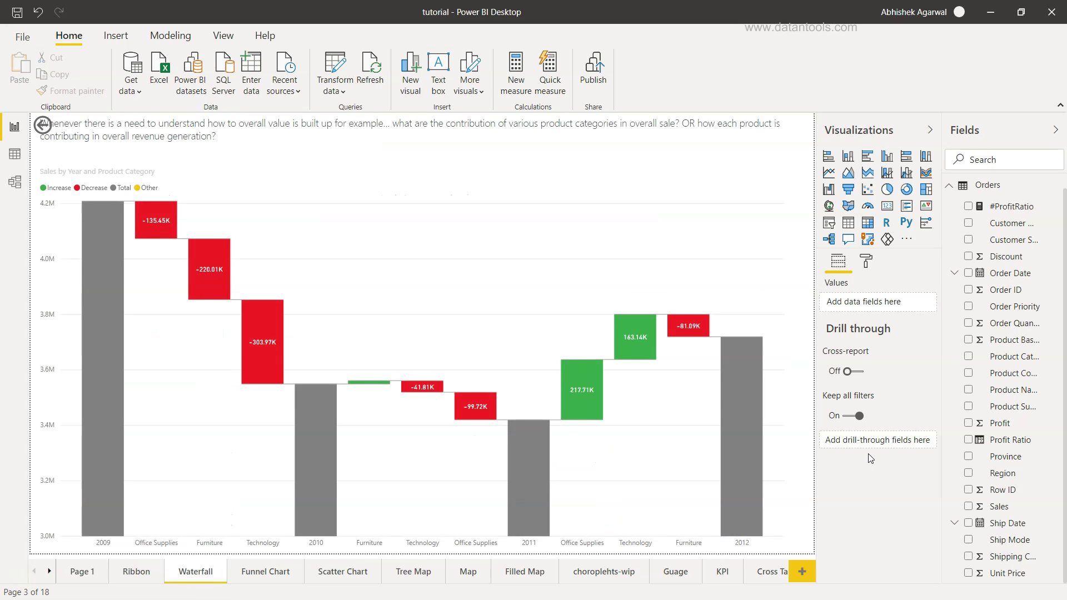
click(629, 246)
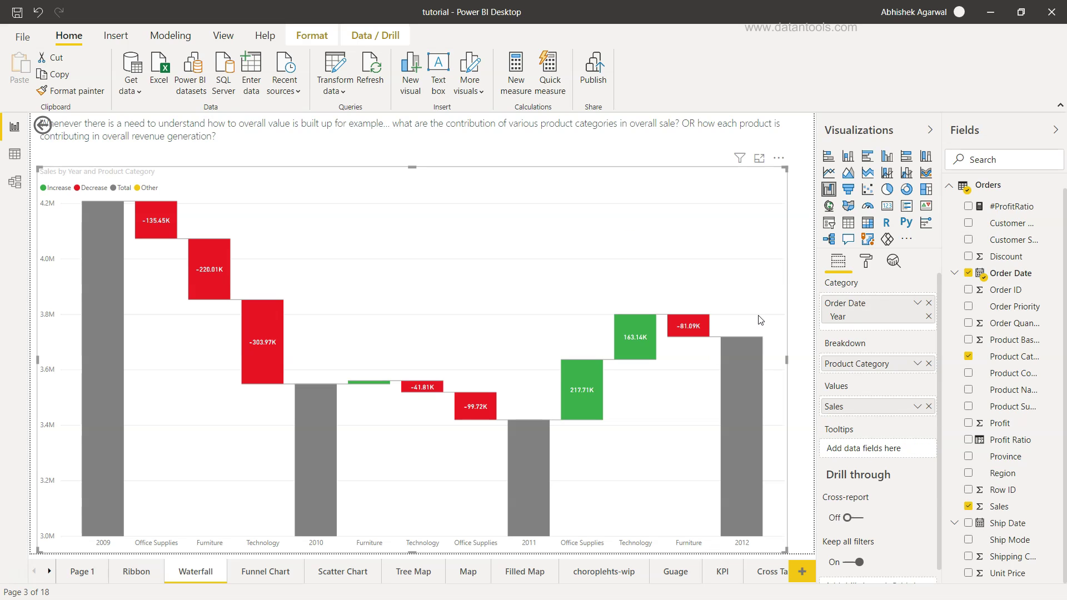
scroll(901, 400, down, 1)
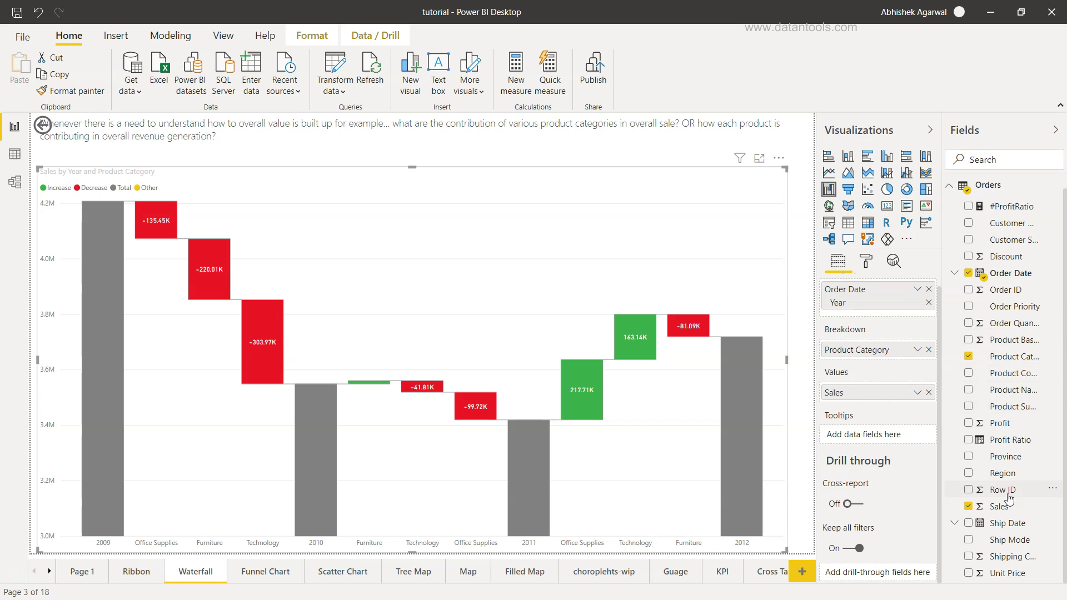
drag(1010, 544, 905, 573)
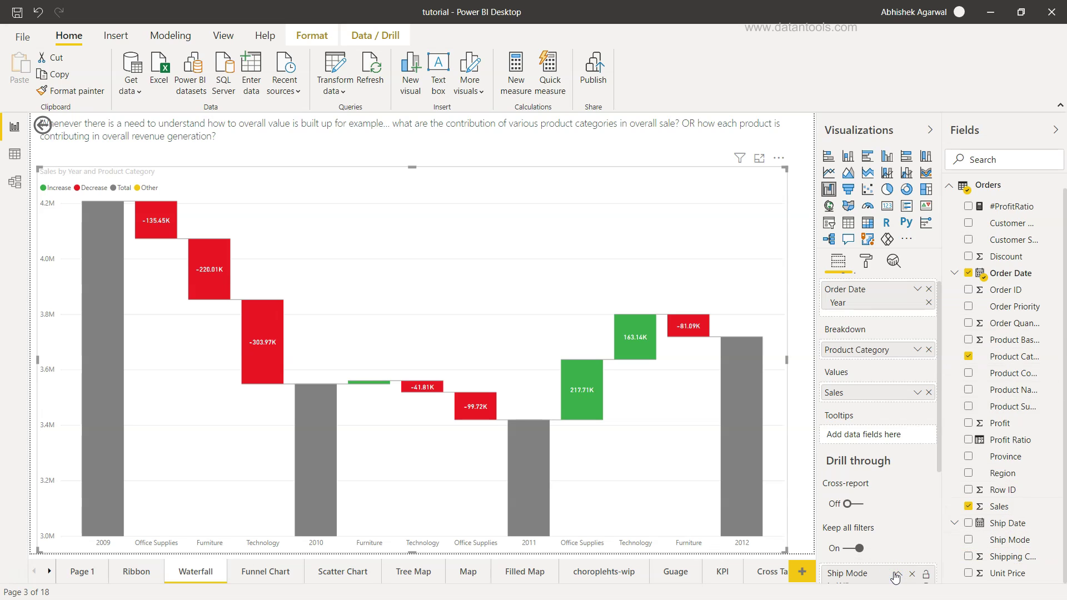
- Drill through the Regular Air donut slice to the Waterfall page, then return to Page 1
click(88, 571)
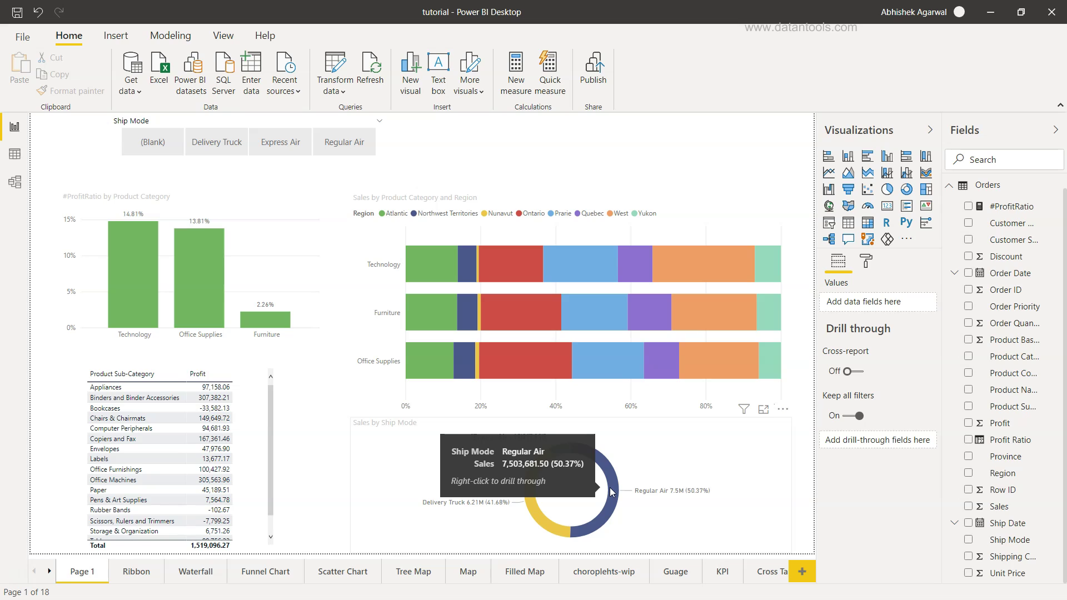
right_click(610, 488)
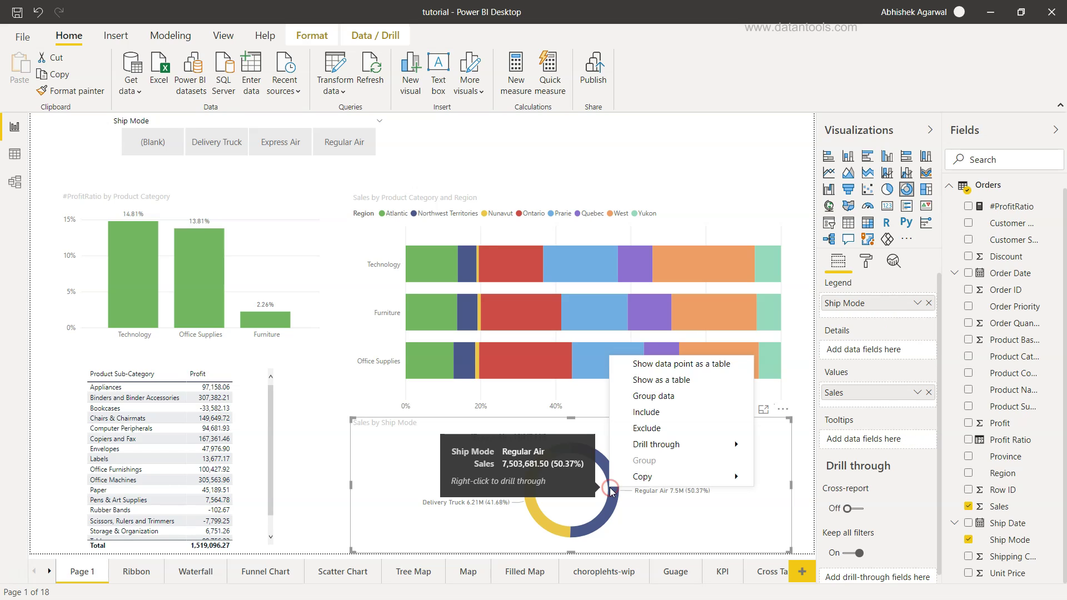
mouse_move(688, 450)
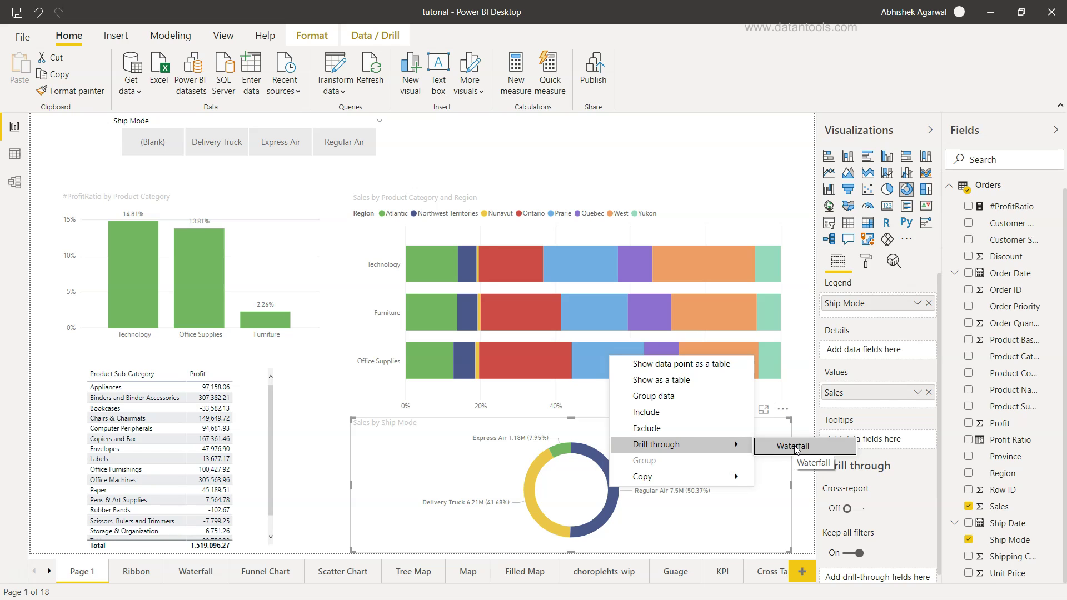
mouse_move(400, 264)
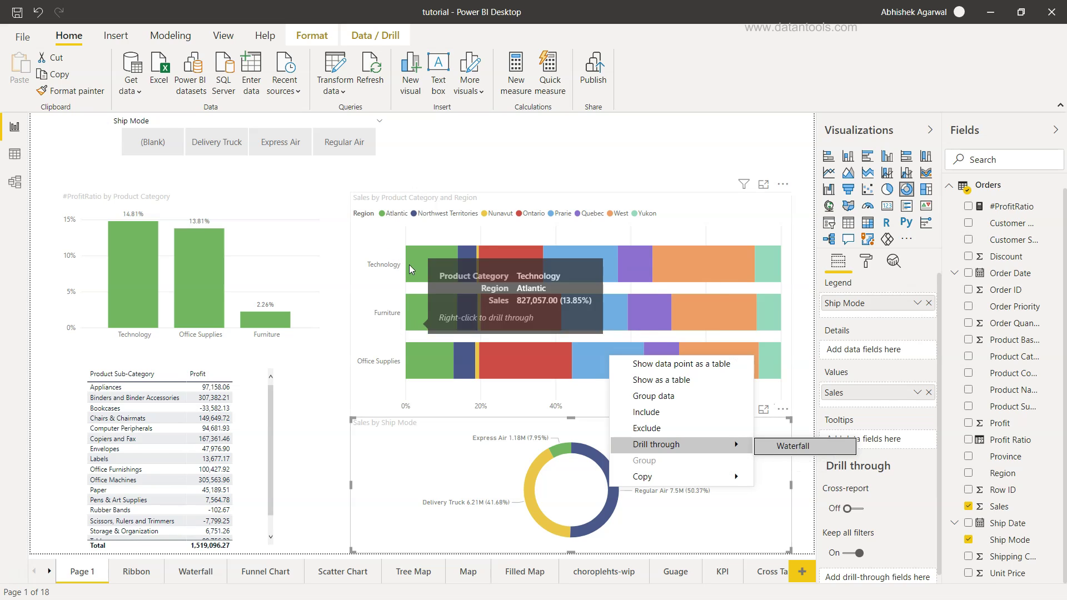
mouse_move(412, 303)
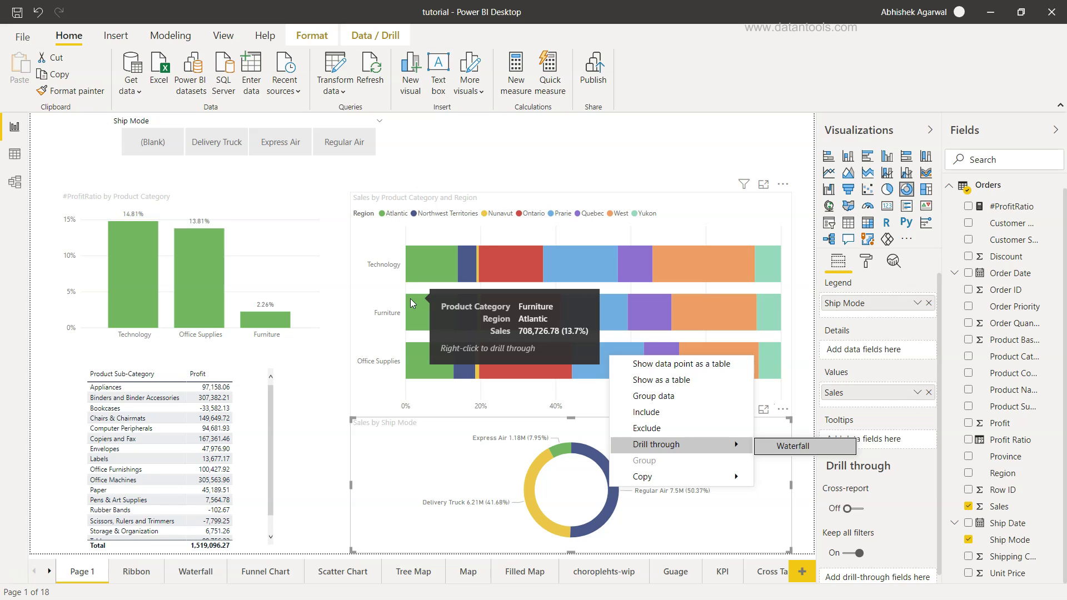
click(784, 447)
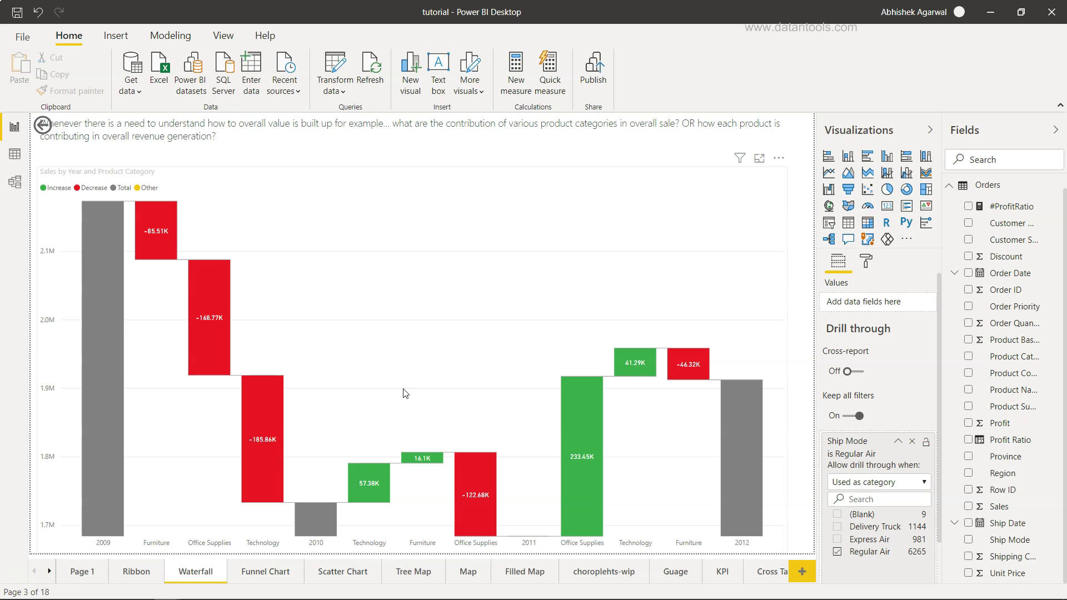
click(82, 571)
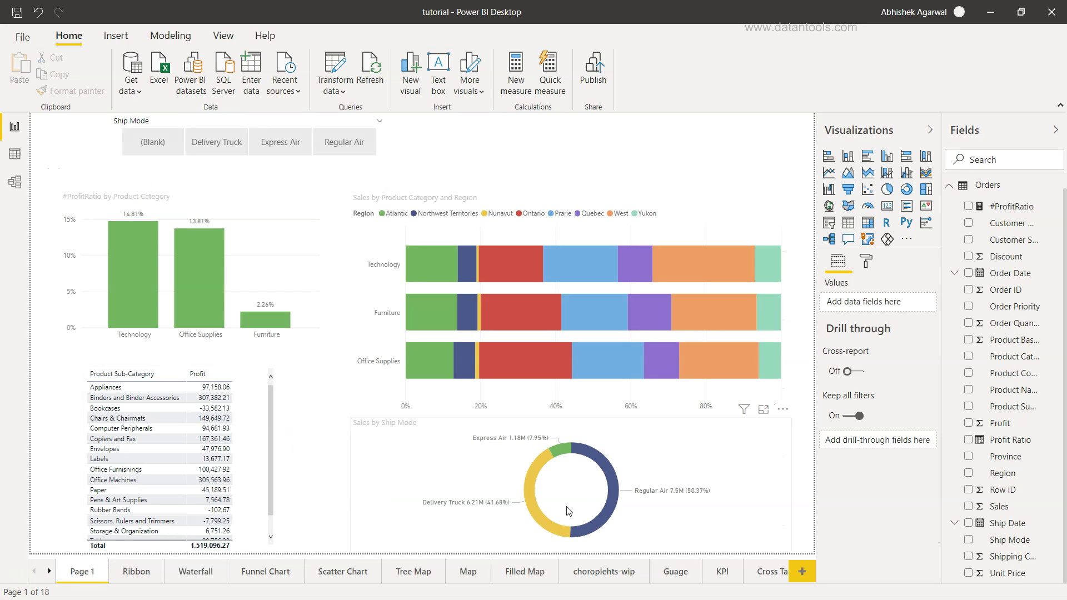
- Reopen the Waterfall page and use its back arrow to return to Page 1
click(207, 572)
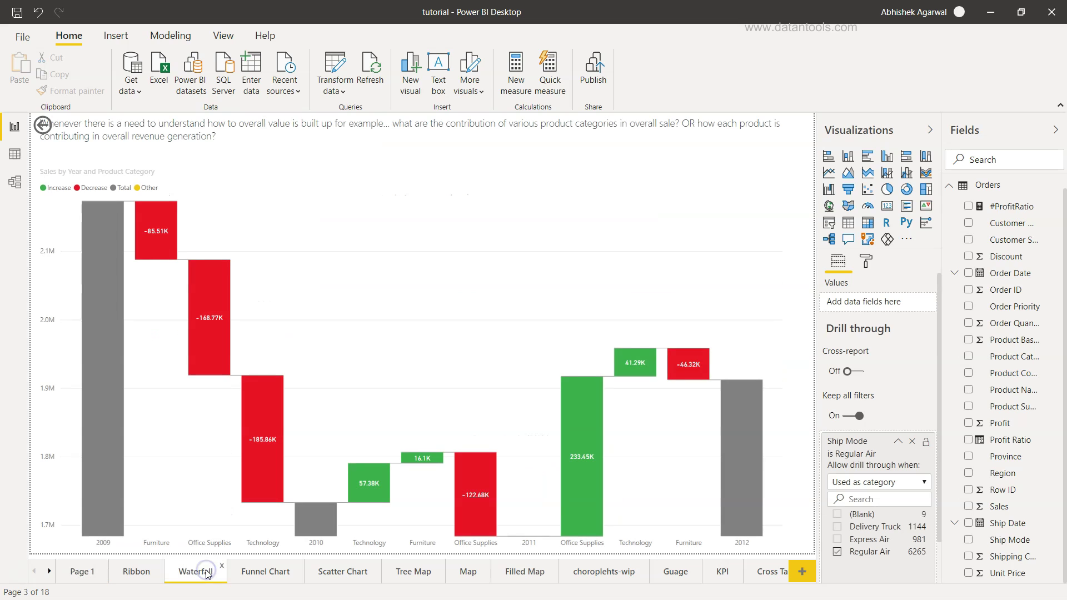
ctrl+click(43, 126)
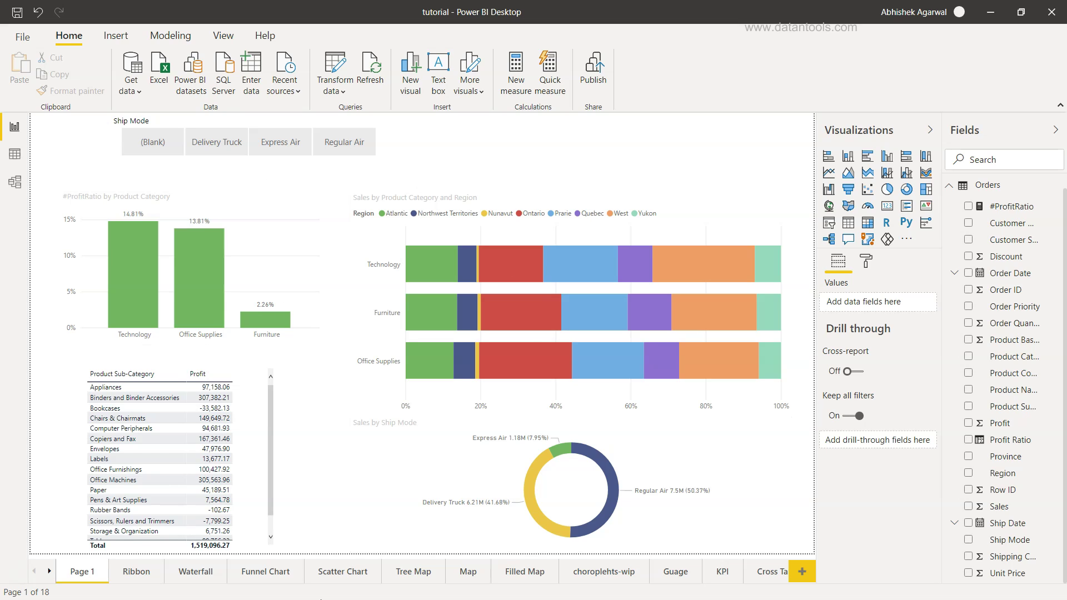
- Drag Product Category into the scatter chart's Drill through well, then go back to Page 1
click(332, 575)
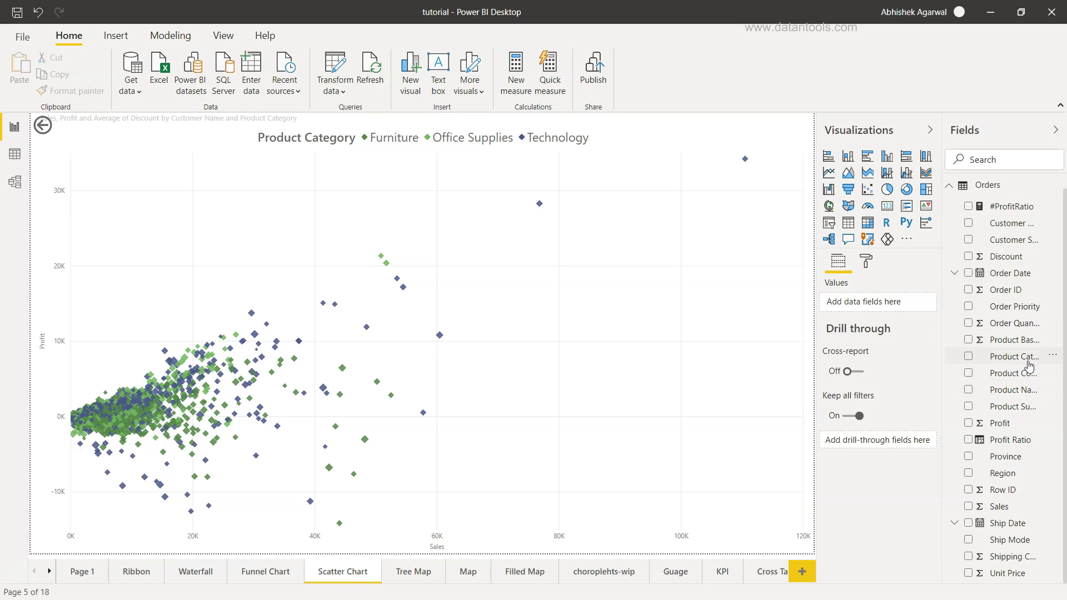
click(504, 347)
click(601, 369)
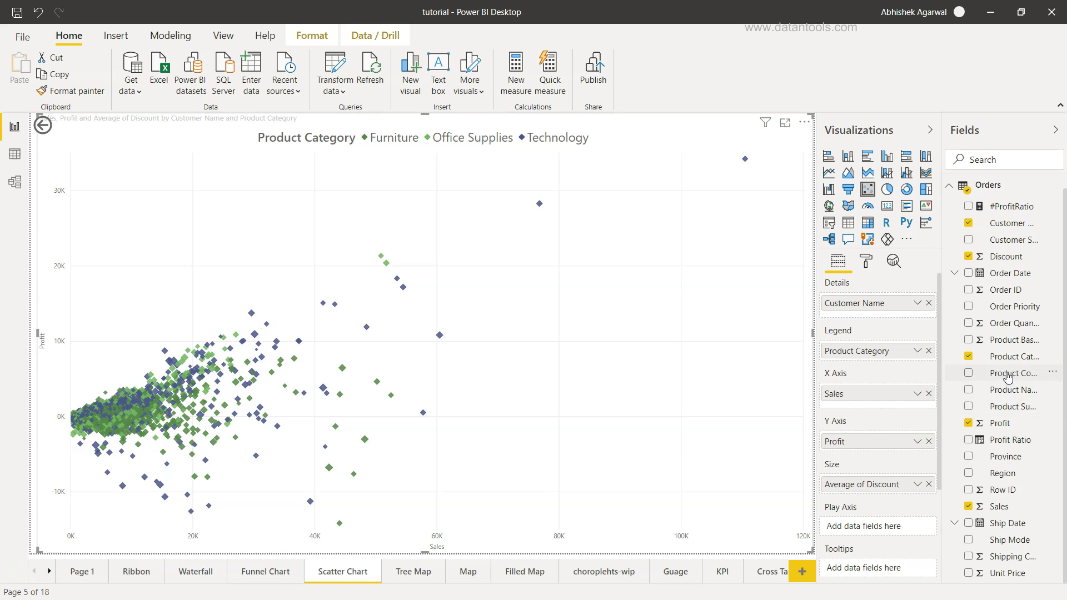
scroll(859, 454, down, 3)
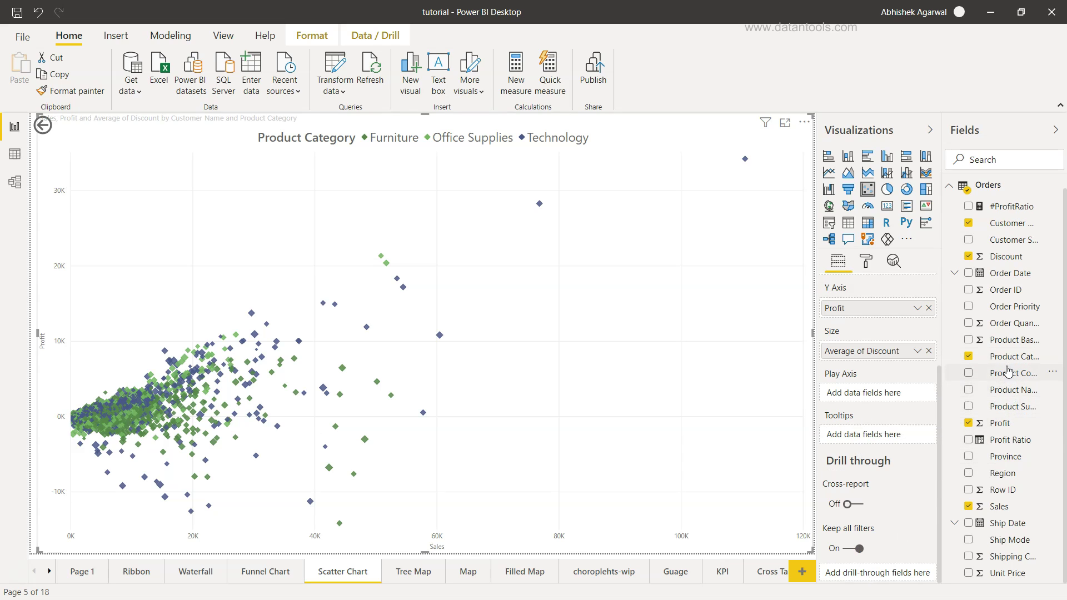
drag(1012, 357, 886, 580)
scroll(886, 556, down, 4)
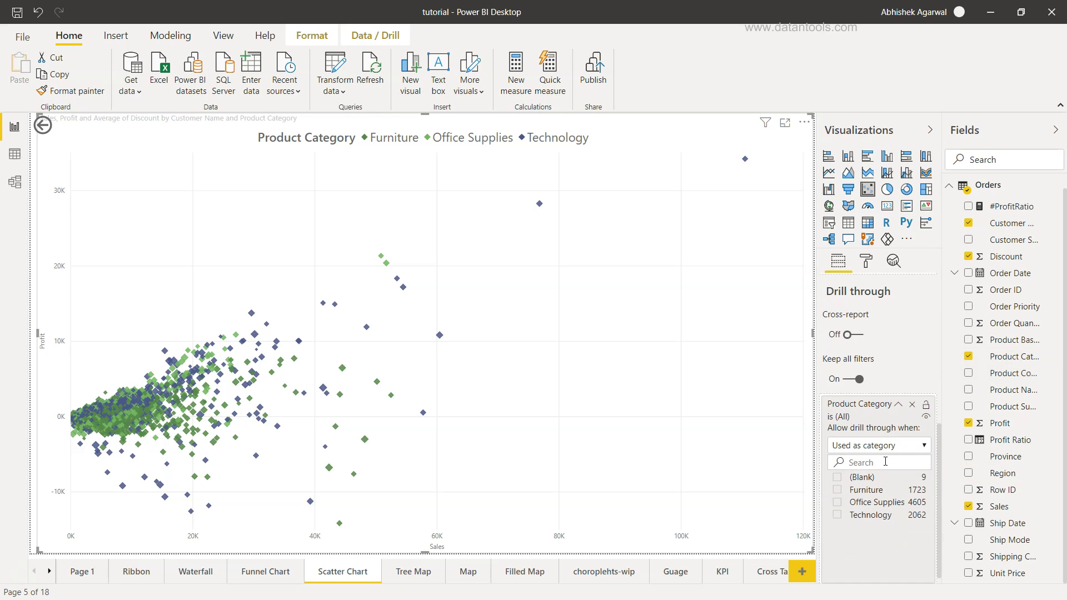
click(93, 577)
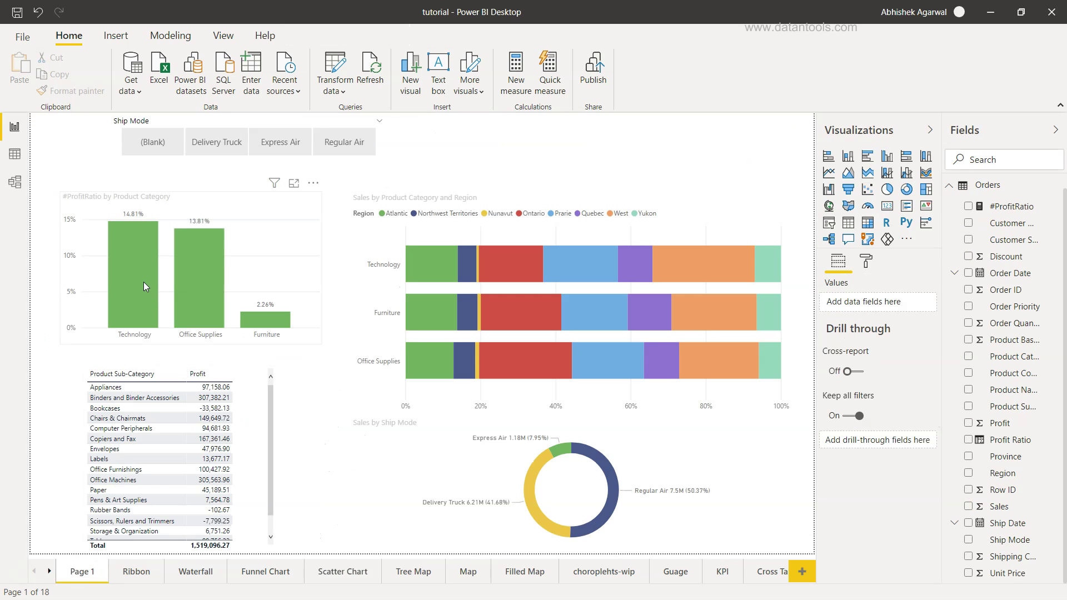
- Show the Technology bar's Drill through menu listing Ribbon and Scatter Chart
right_click(144, 282)
mouse_move(215, 371)
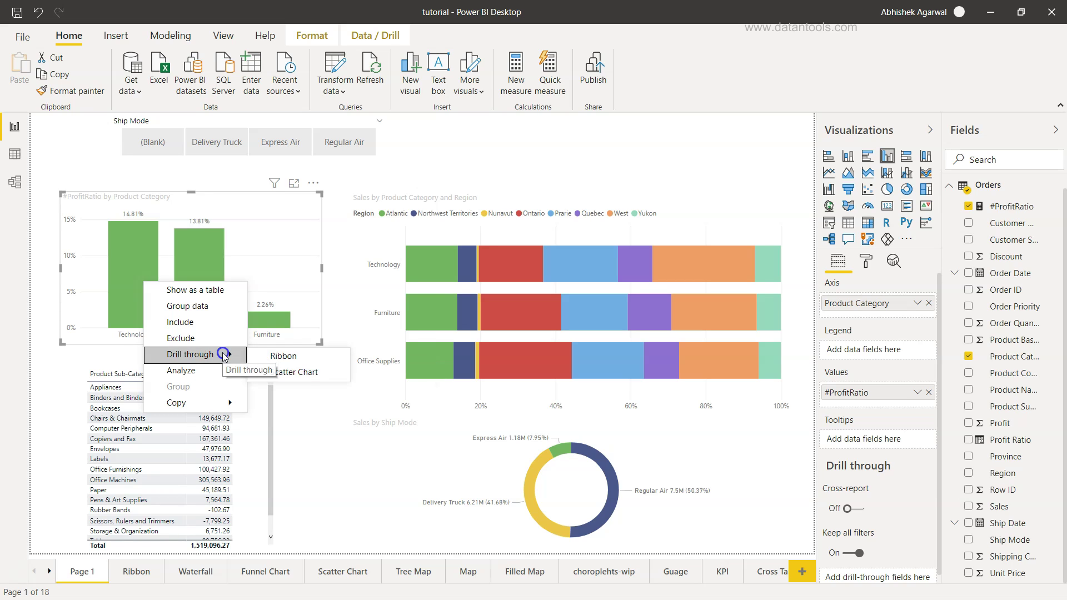